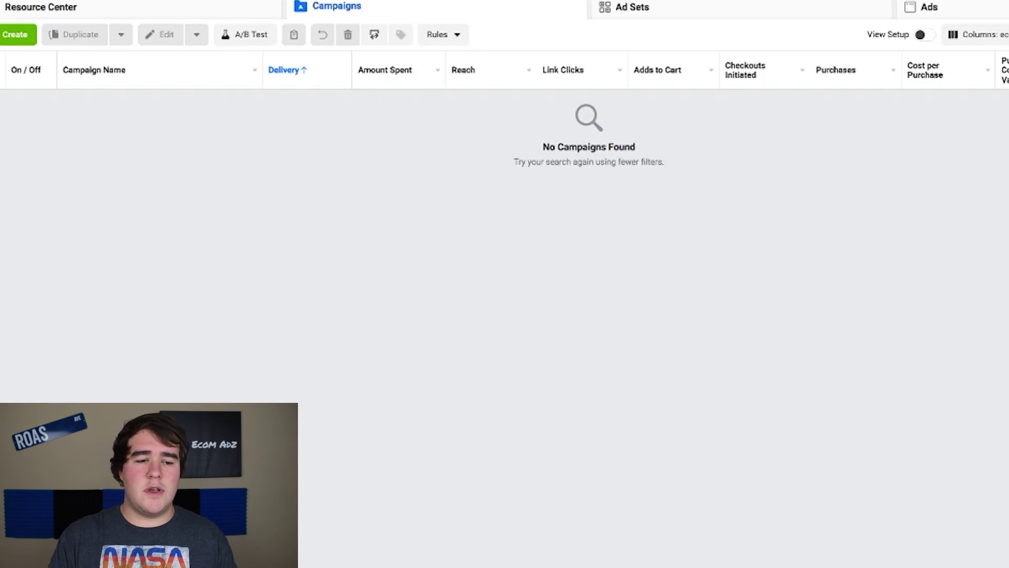
- Start a new campaign with Conversions as the objective
left_click(19, 35)
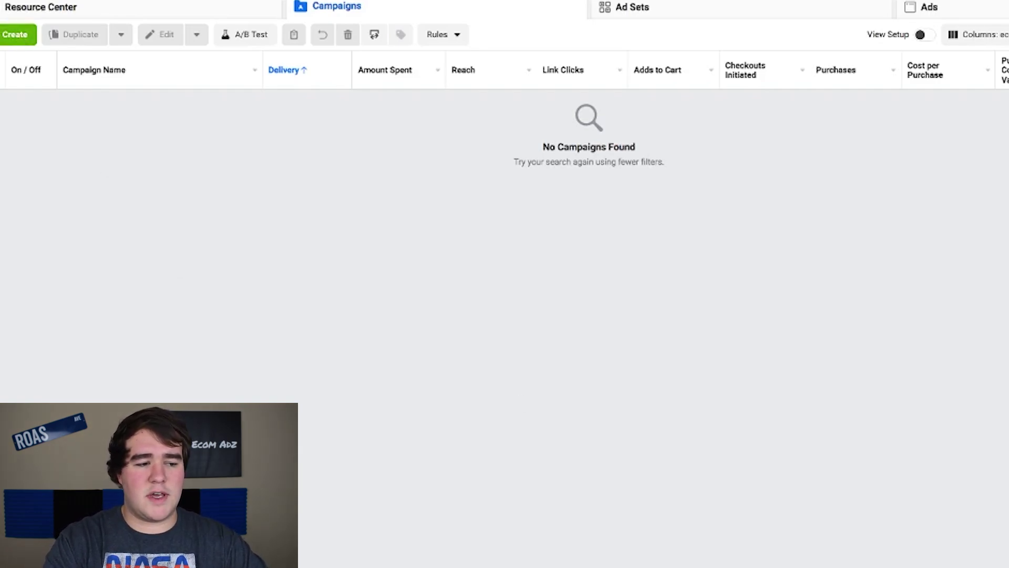
left_click(17, 36)
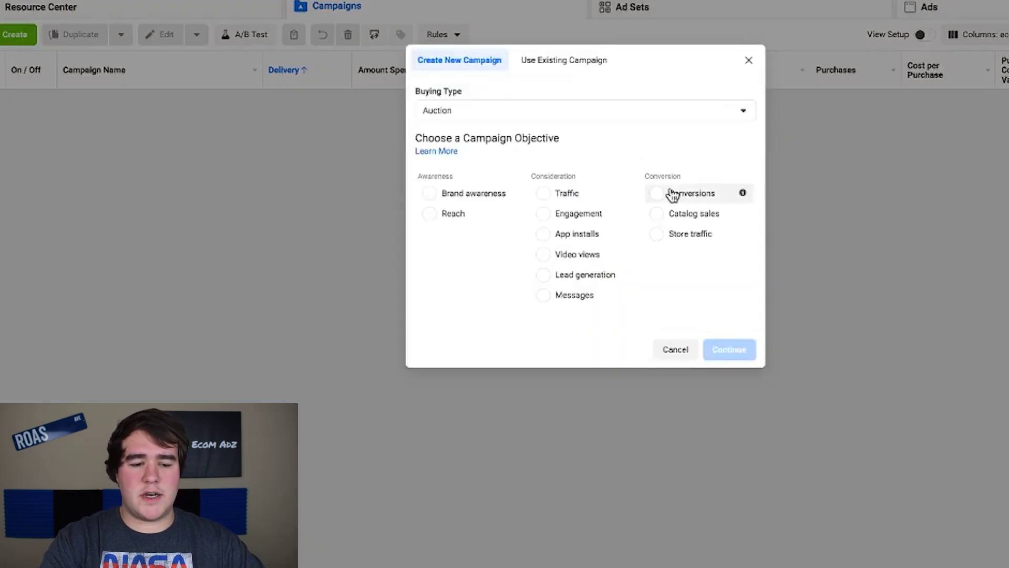
left_click(657, 193)
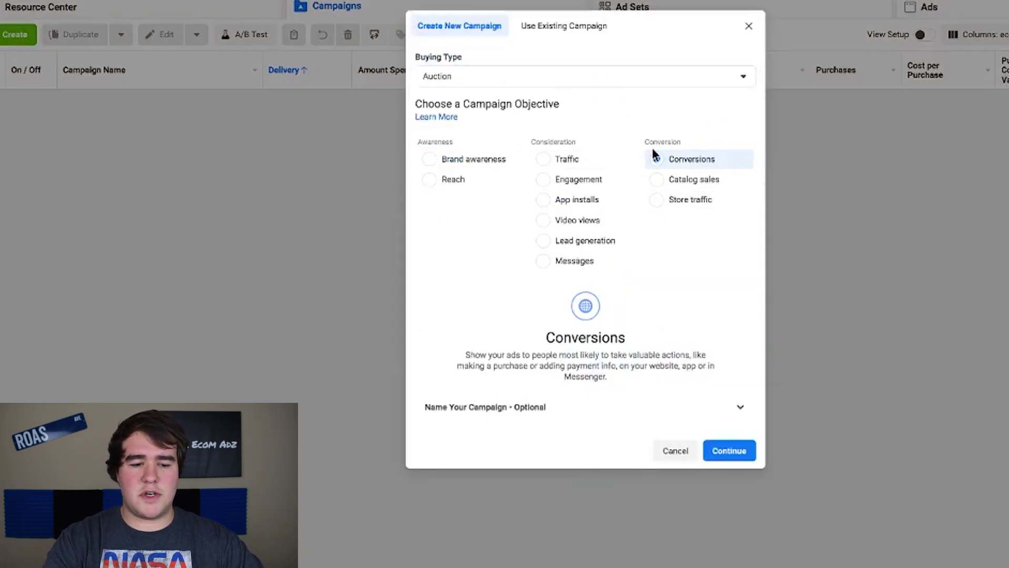
- Name the campaign 'Product Name', the ad set 'Interest' and the ad 'Ad', then continue
left_click(567, 413)
left_click(486, 459)
scroll(526, 455, "down", 1)
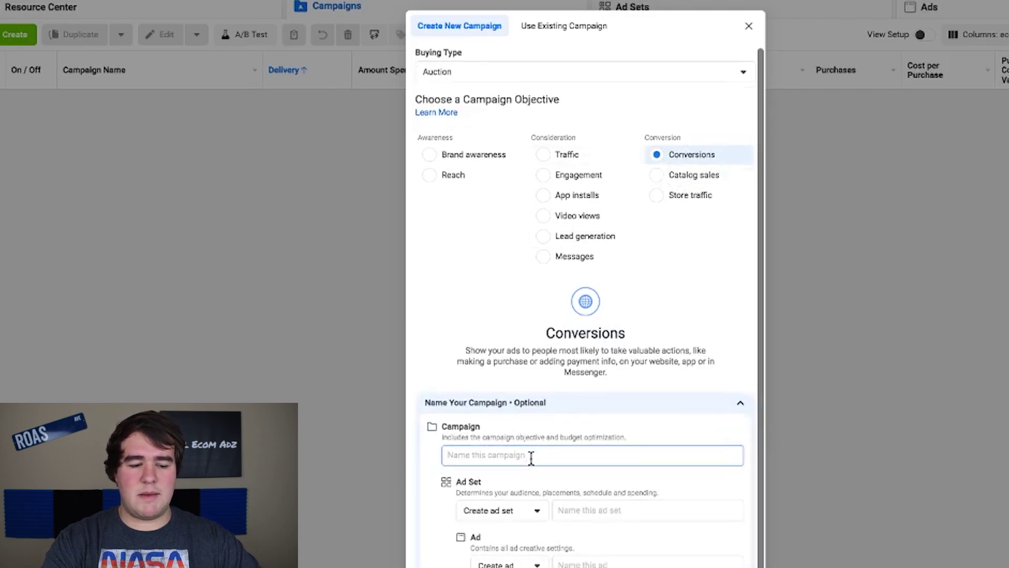
type("Product N")
scroll(472, 453, "down", 2)
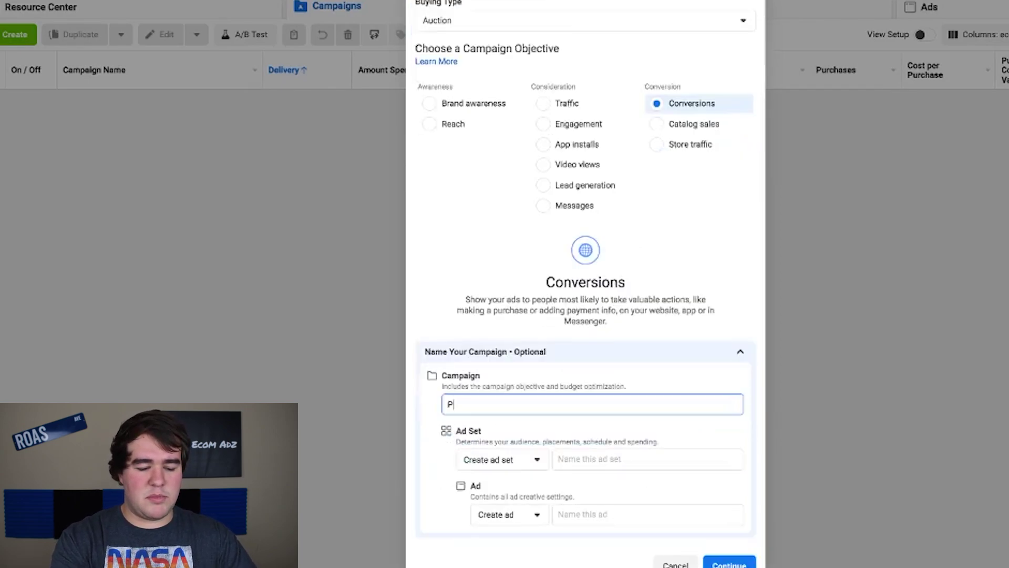
type("ame")
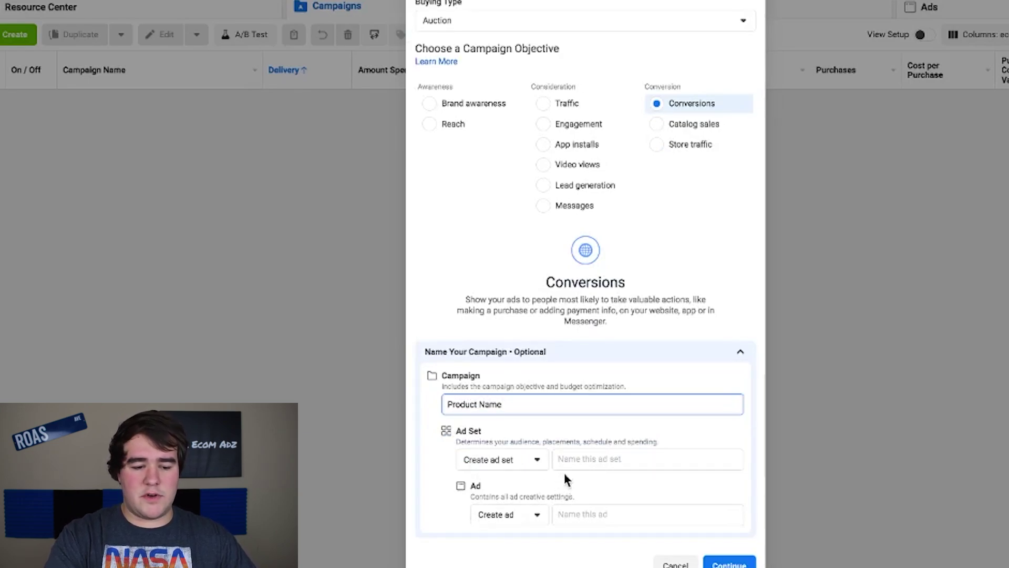
left_click(579, 459)
type("Interest")
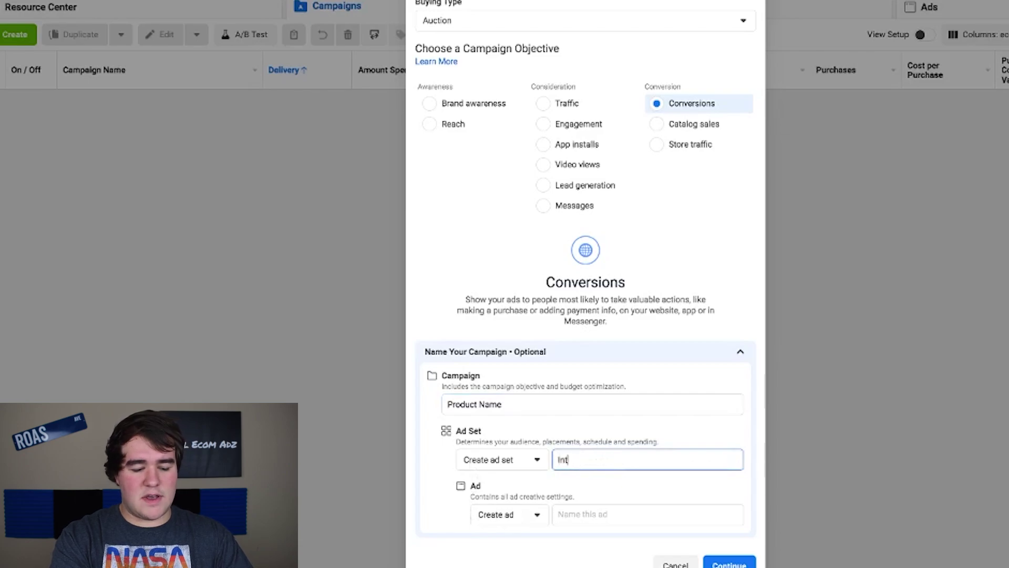
left_click(605, 514)
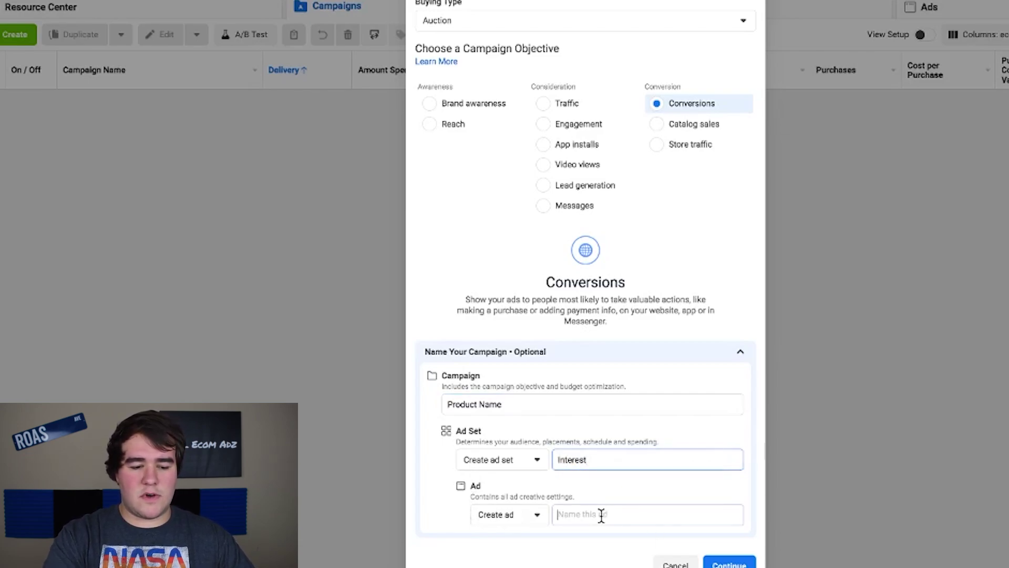
type("Ad")
left_click(736, 564)
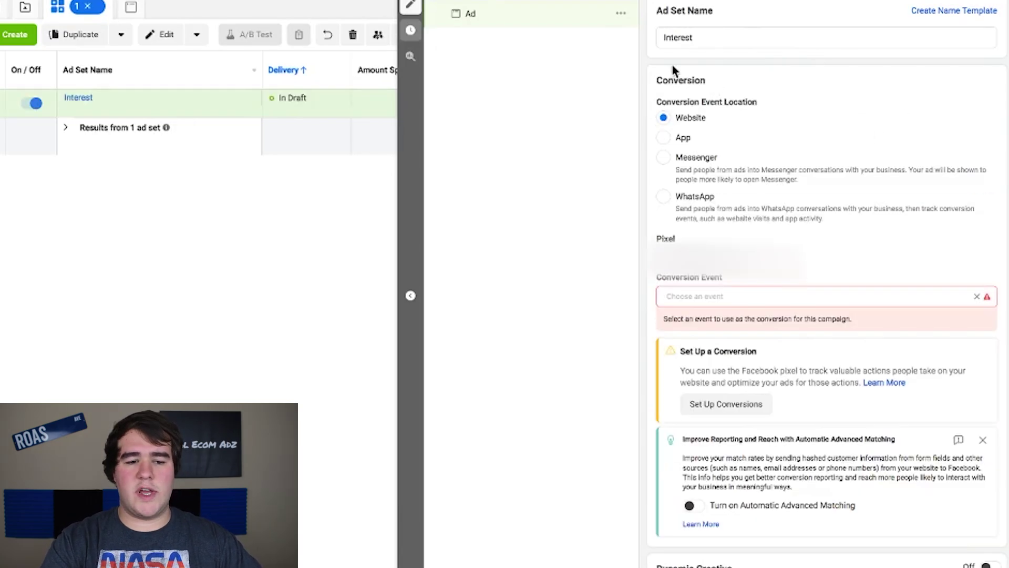
- Choose Purchase as the Interest ad set's website conversion event
scroll(995, 238, "down", 10)
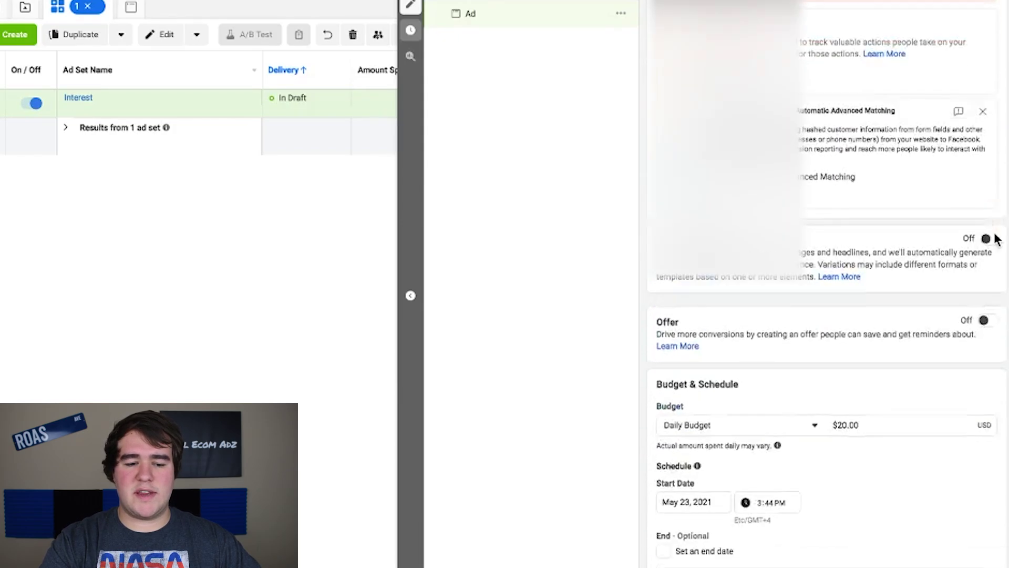
scroll(995, 239, "down", 5)
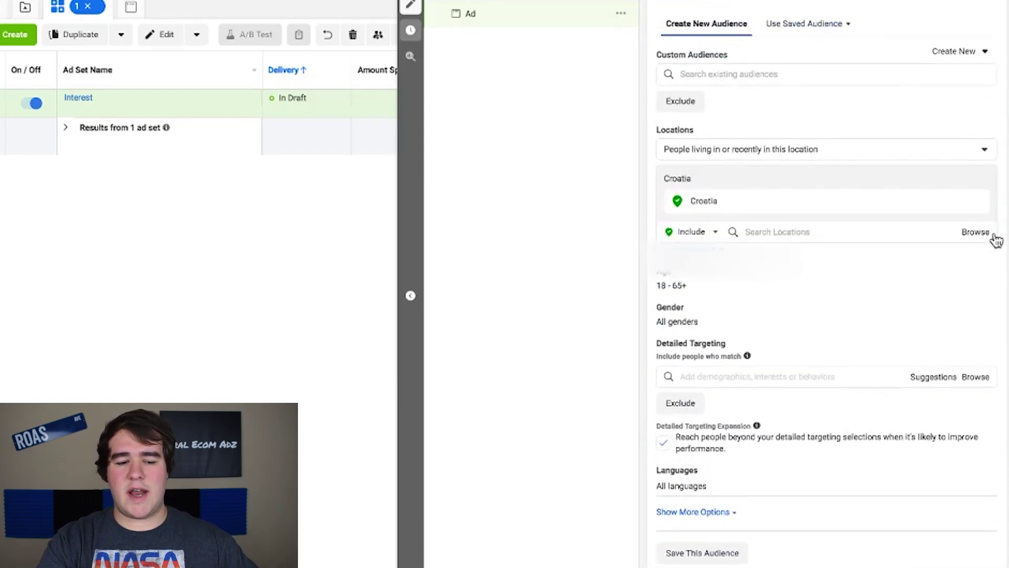
scroll(996, 240, "up", 3)
scroll(996, 240, "up", 12)
scroll(1006, 265, "down", 6)
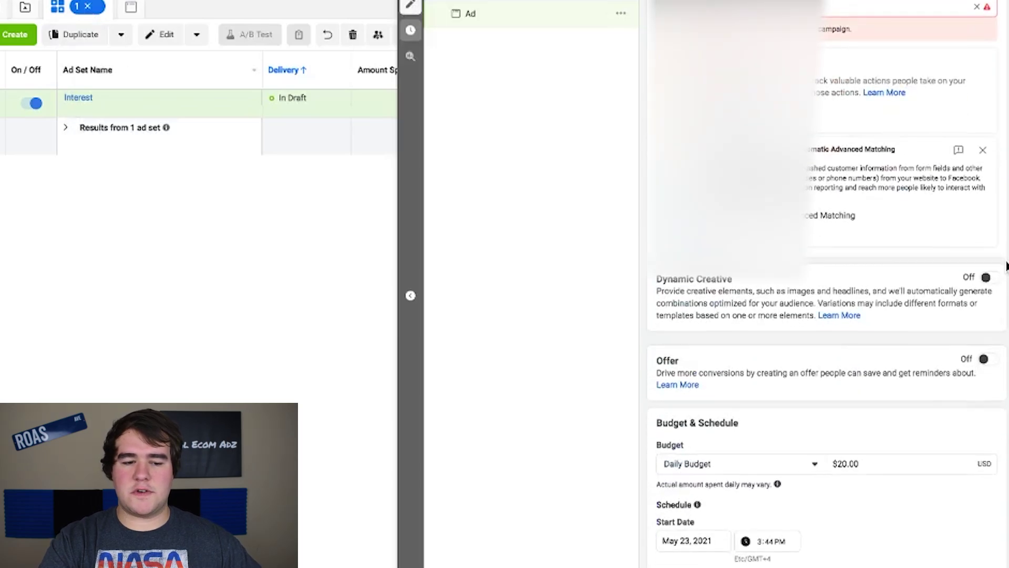
scroll(1006, 265, "down", 5)
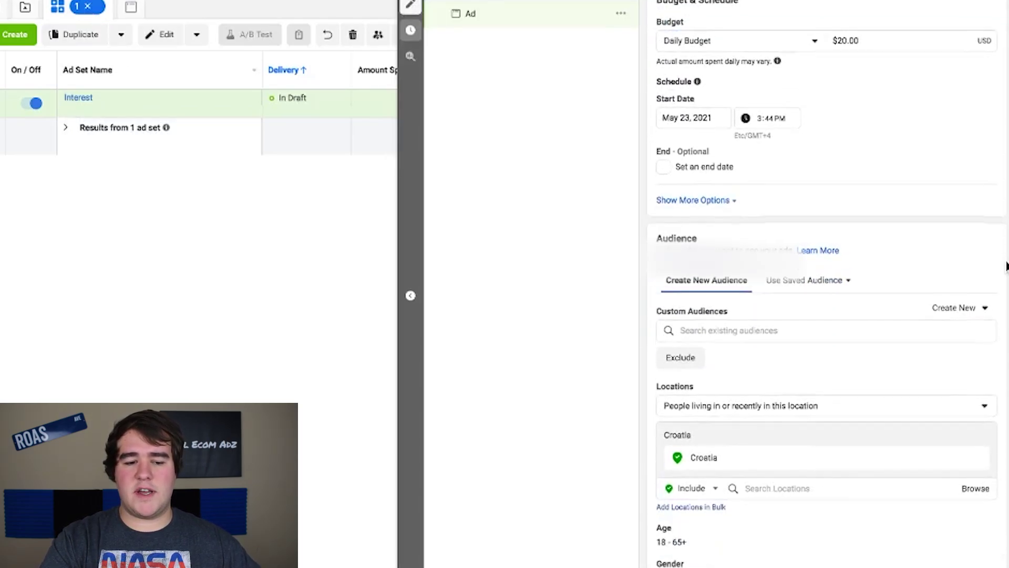
scroll(1007, 266, "down", 5)
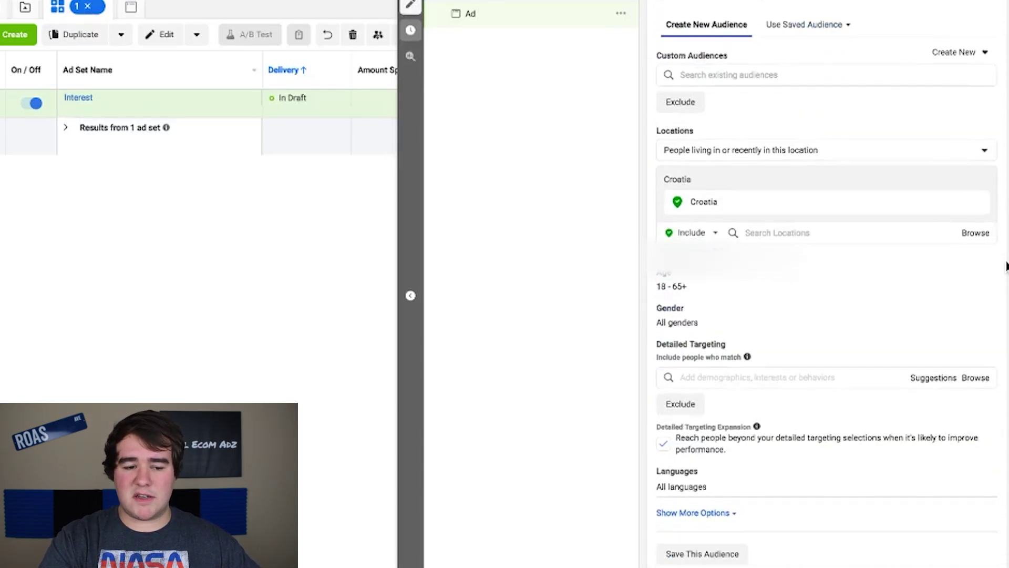
scroll(1006, 266, "down", 6)
scroll(1007, 265, "up", 15)
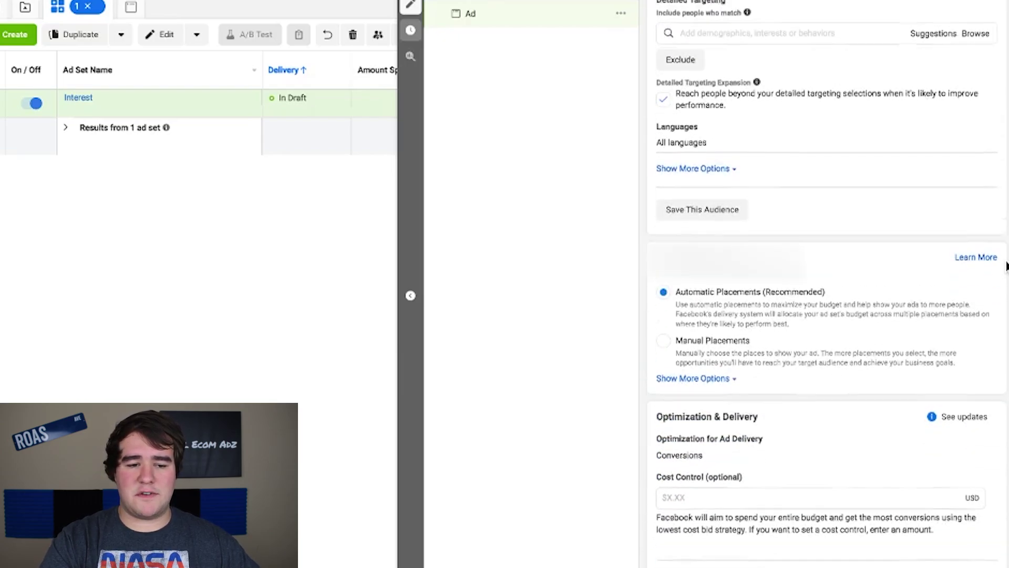
scroll(1007, 265, "up", 10)
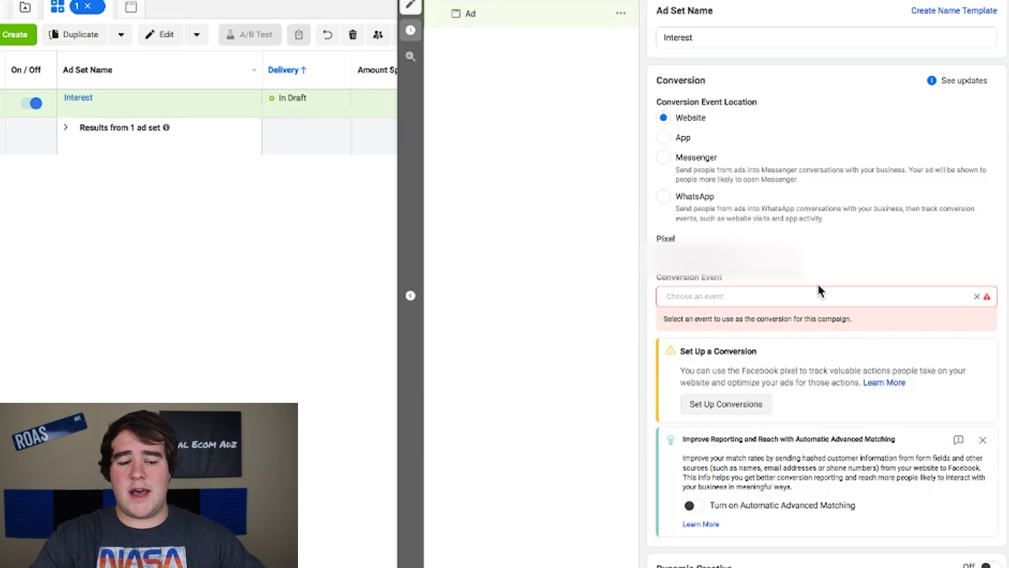
left_click(777, 296)
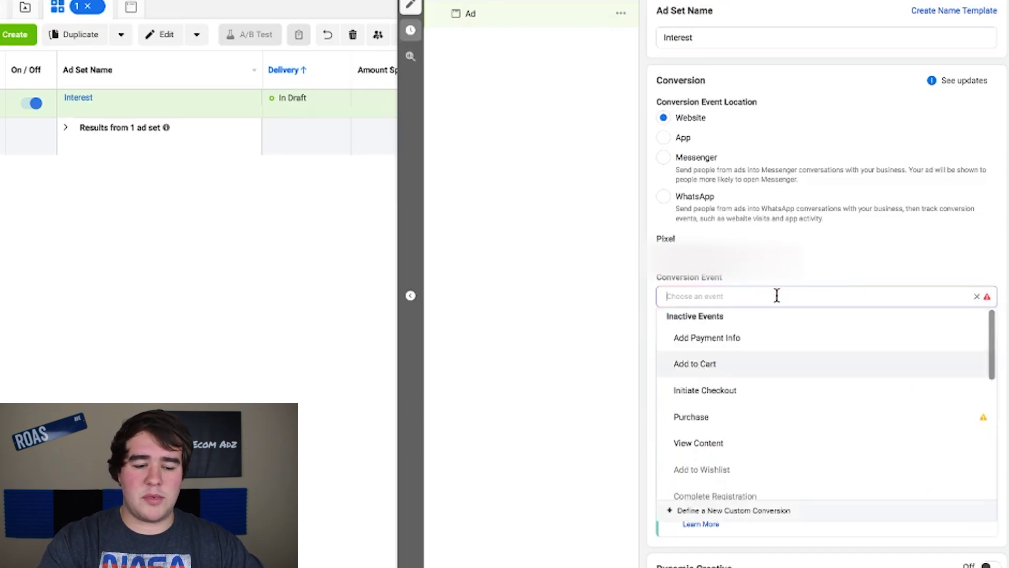
left_click(712, 427)
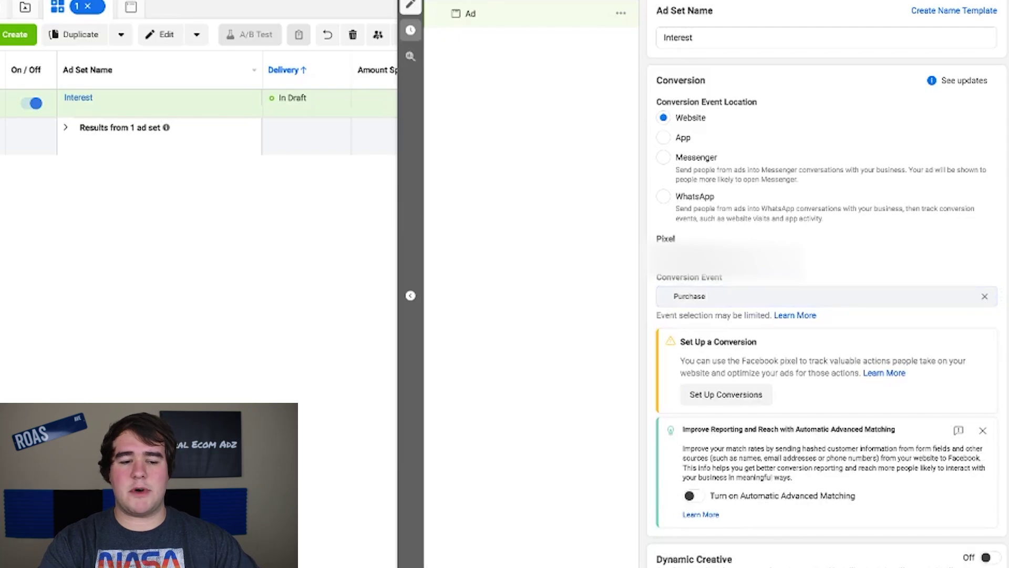
scroll(853, 61, "down", 9)
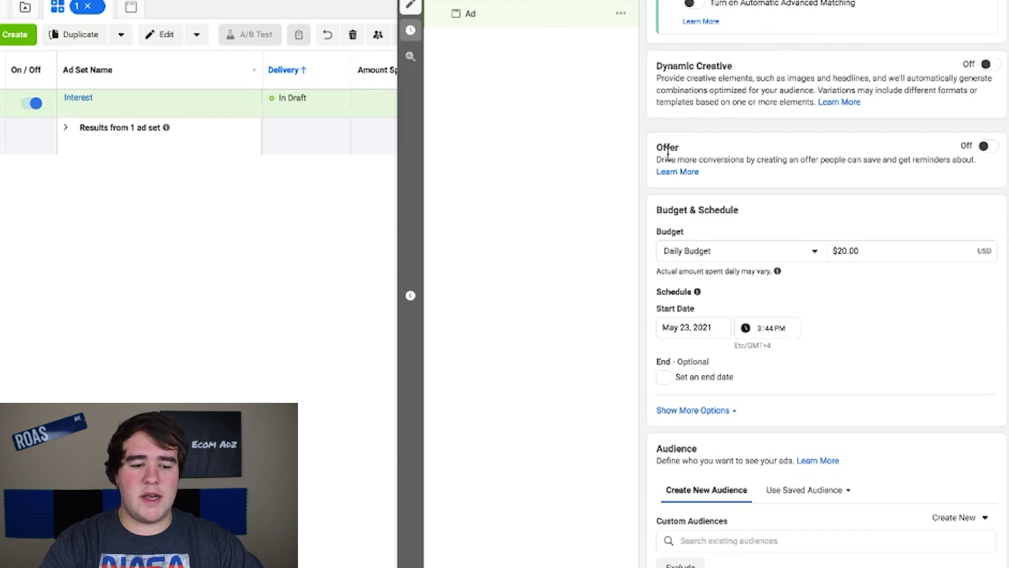
- Replace the $20.00 daily budget with $5.00
triple_click(871, 255)
type("5")
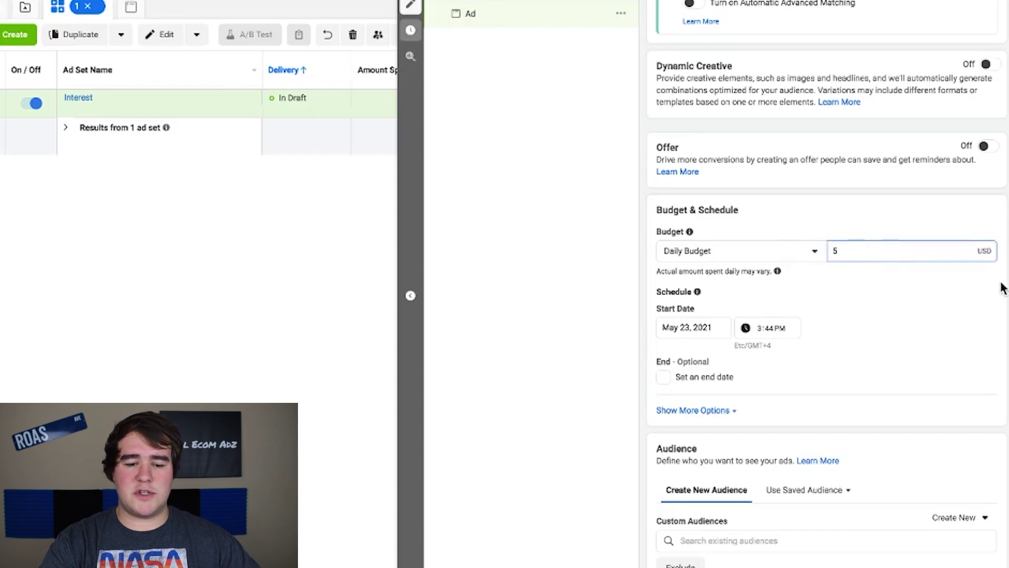
left_click(1005, 286)
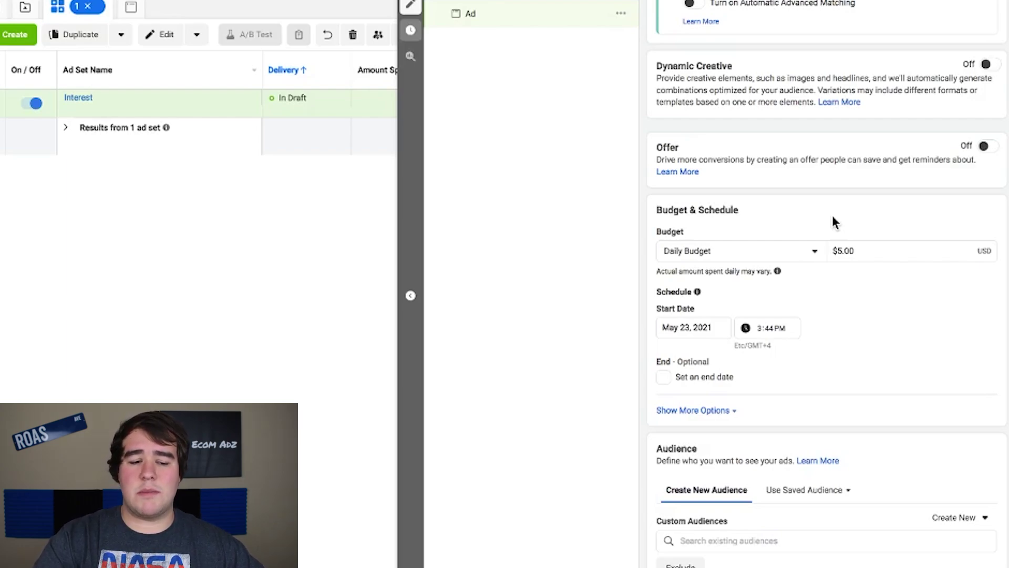
- Set the ad set's start date to May 24, 2021 and start time to 12:00 AM
left_click(690, 327)
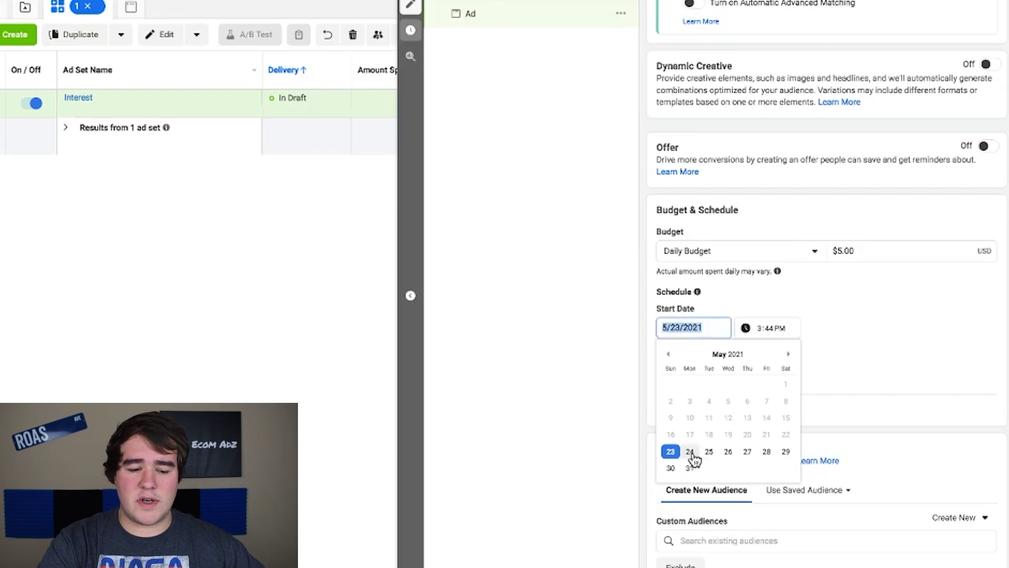
left_click(690, 452)
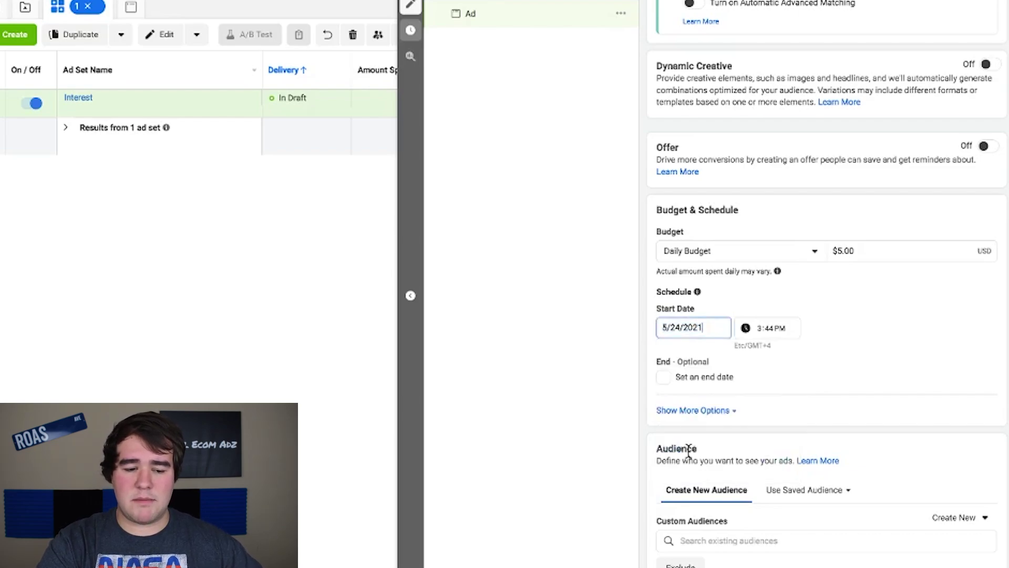
left_click(761, 326)
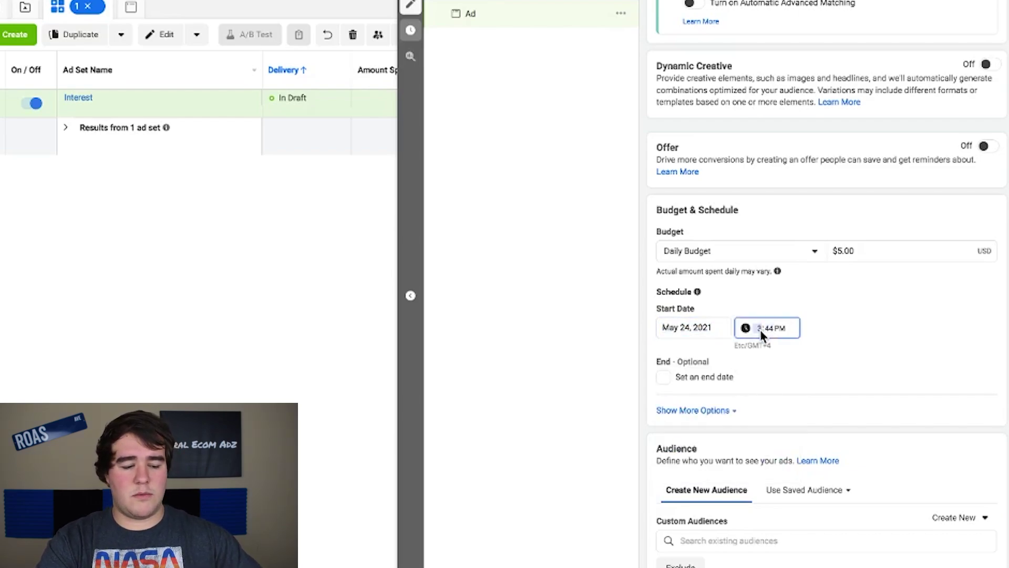
type("12")
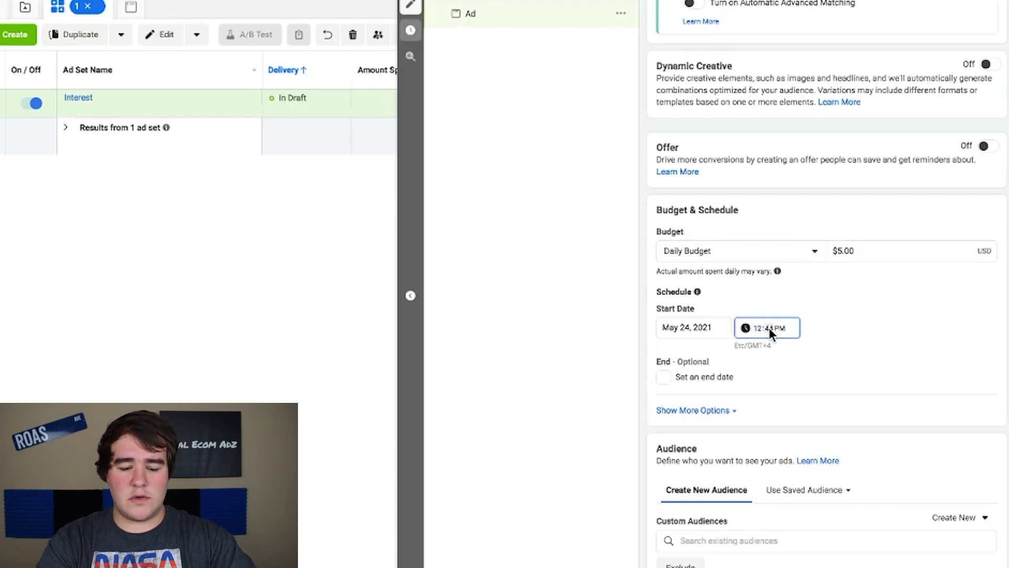
type("00")
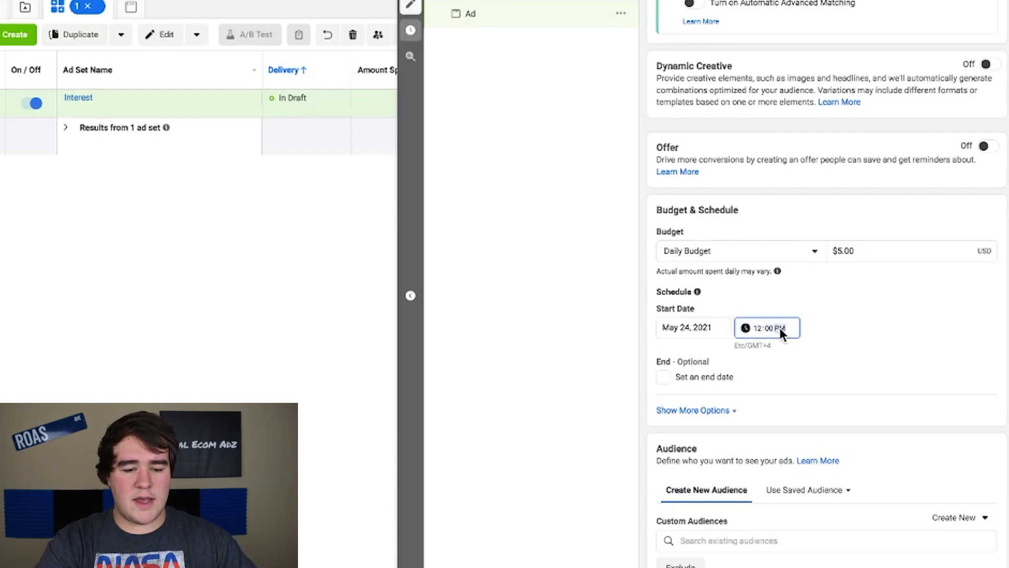
type("a")
left_click(887, 330)
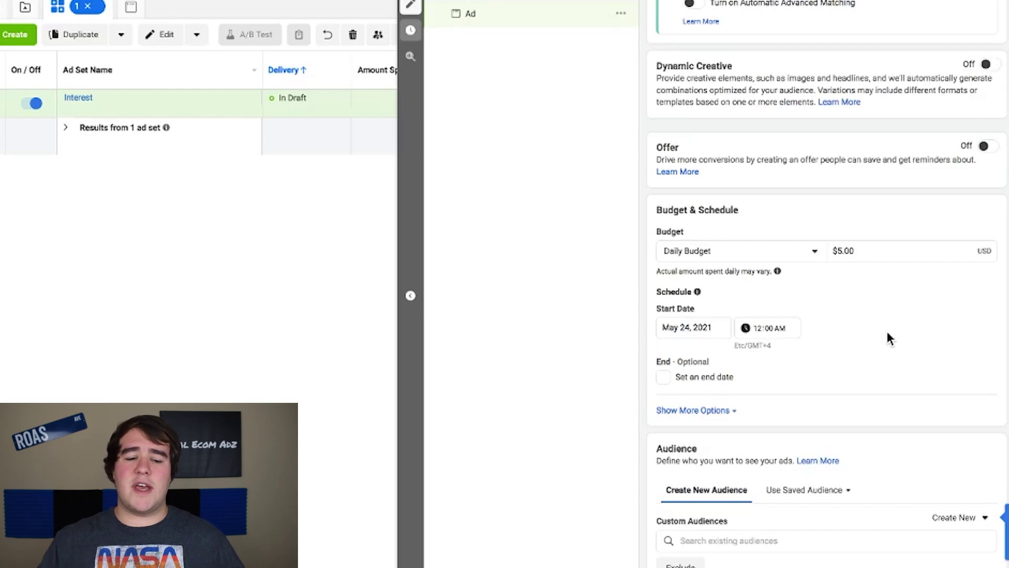
scroll(888, 333, "down", 3)
- Uncheck 'Reach people beyond your detailed targeting selections' under Detailed Targeting Expansion
scroll(890, 339, "up", 1)
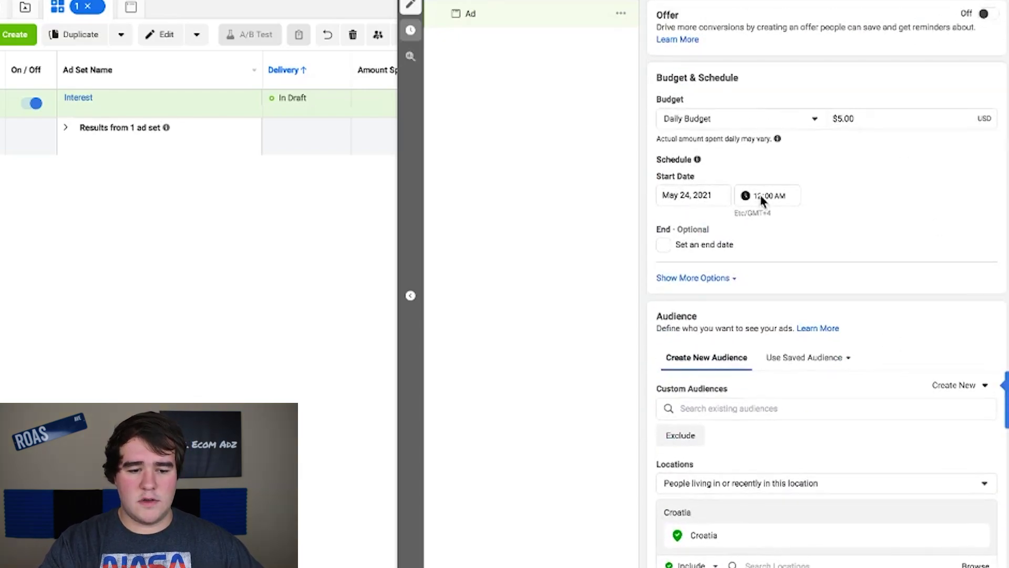
left_click(729, 279)
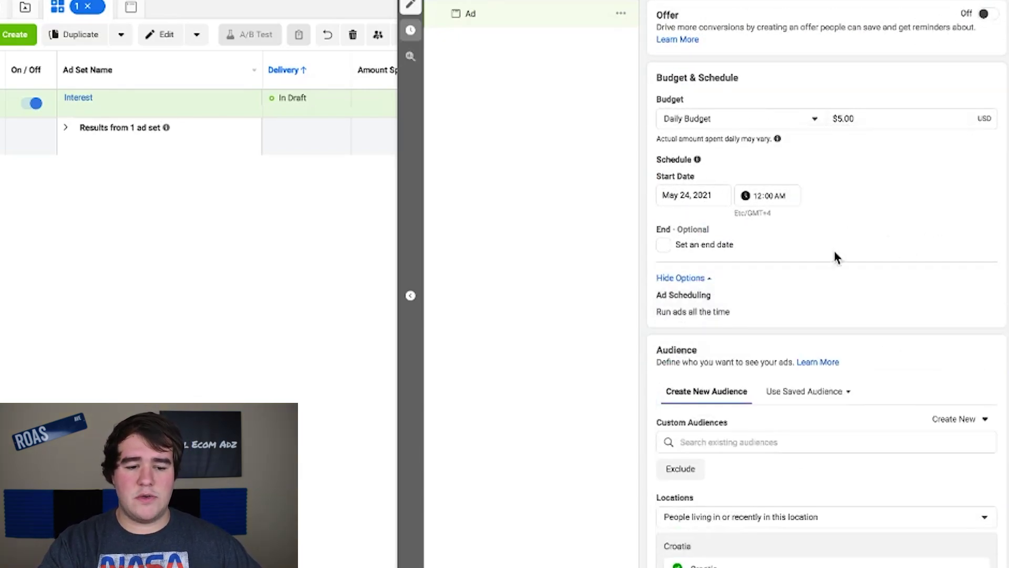
mouse_move(697, 159)
scroll(962, 226, "down", 3)
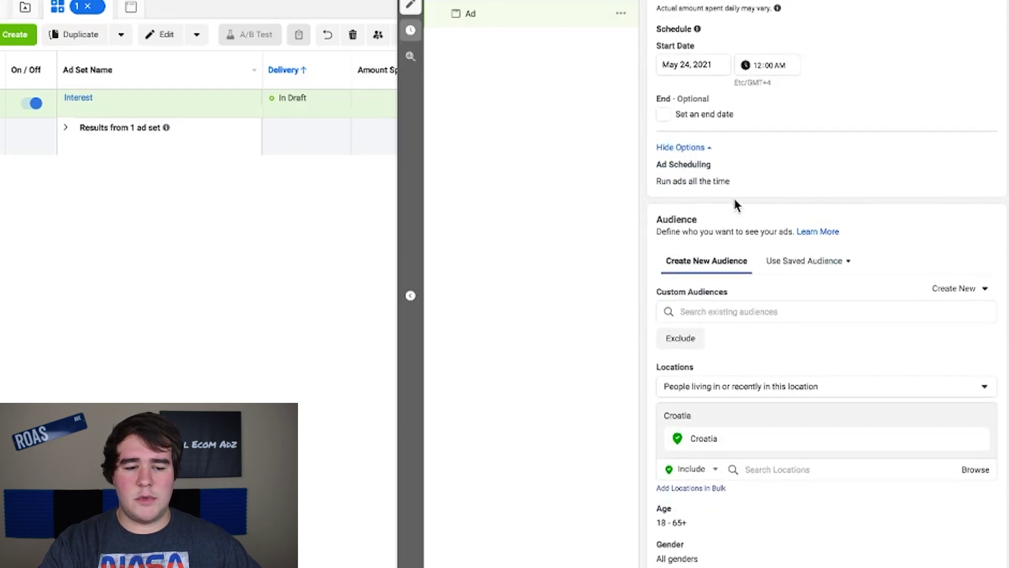
scroll(799, 250, "down", 2)
scroll(812, 244, "down", 3)
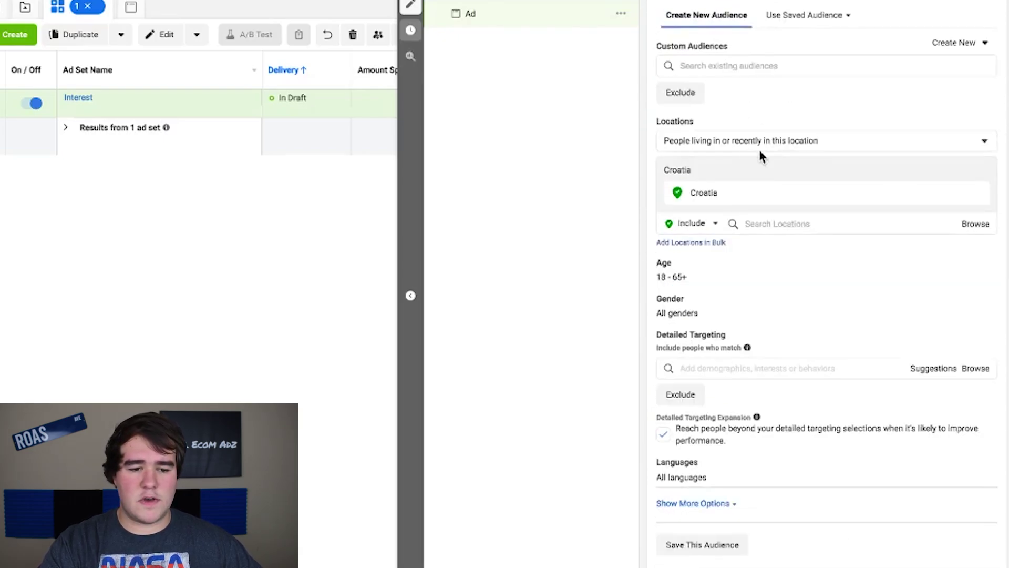
mouse_move(856, 203)
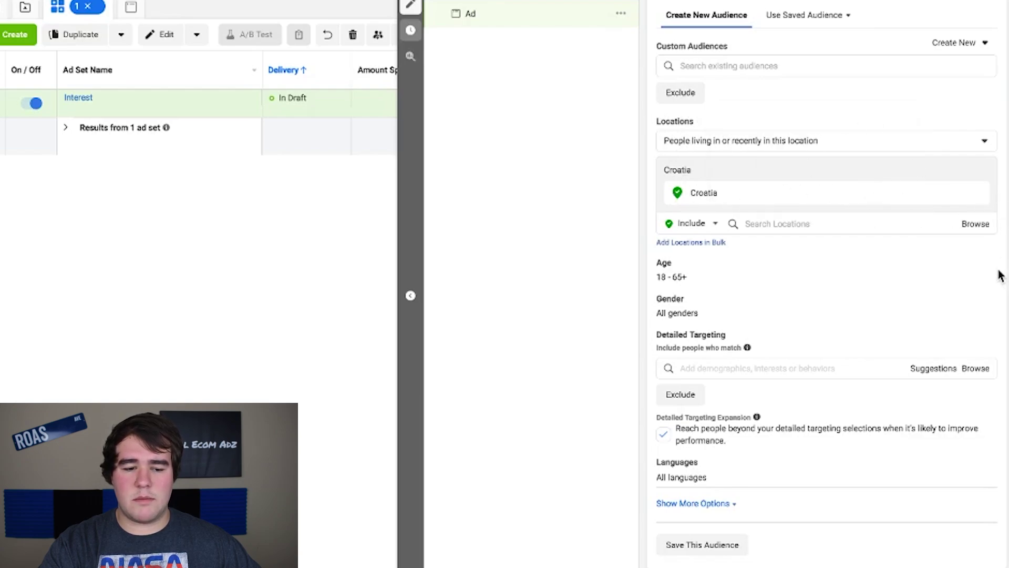
scroll(999, 275, "down", 2)
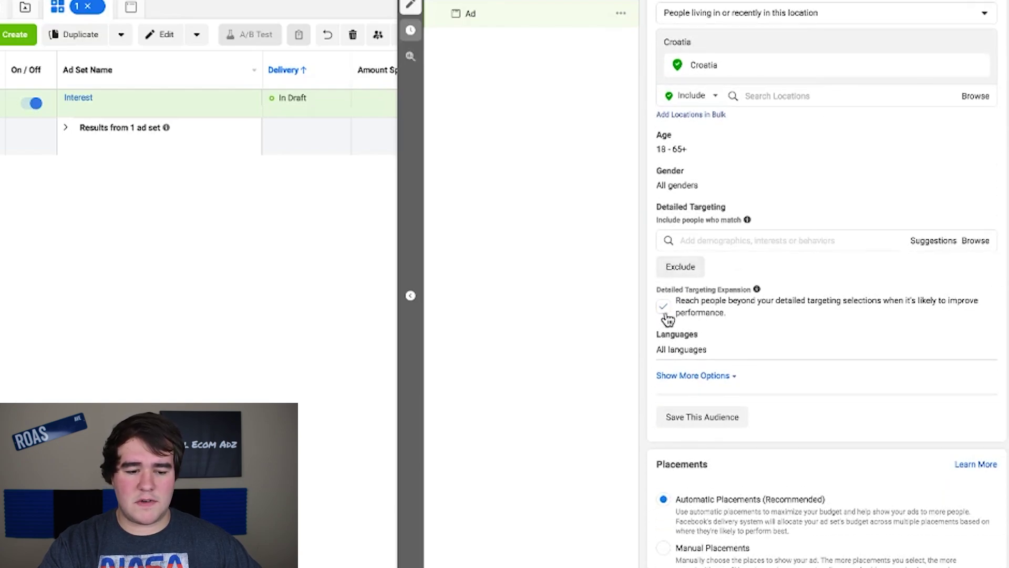
left_click(664, 307)
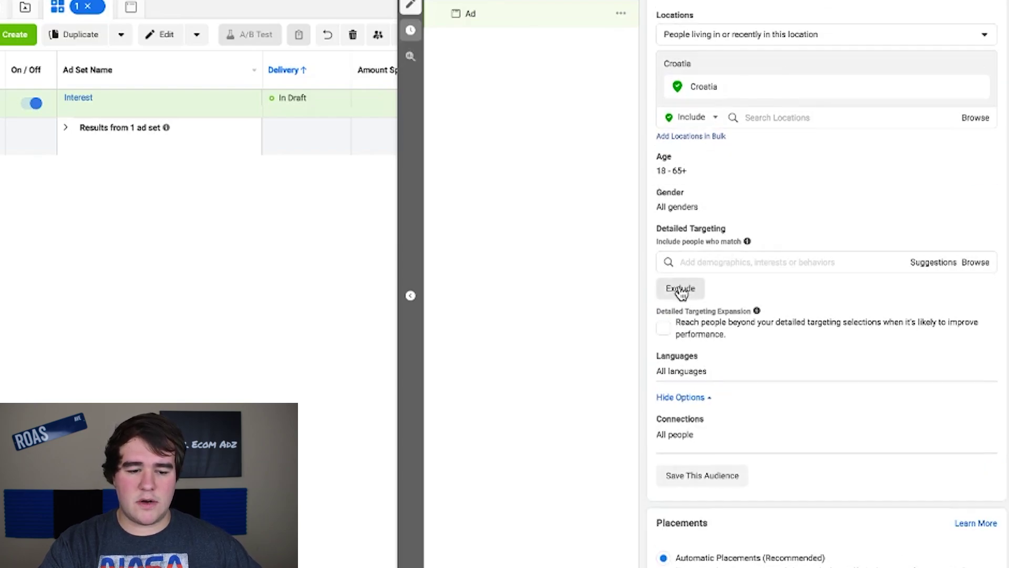
left_click(664, 330)
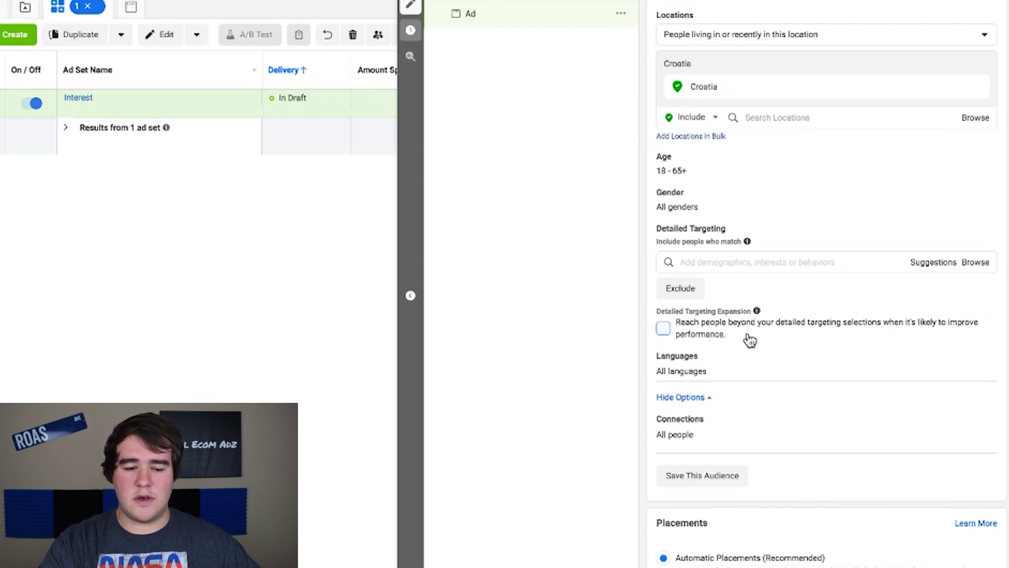
scroll(925, 326, "down", 3)
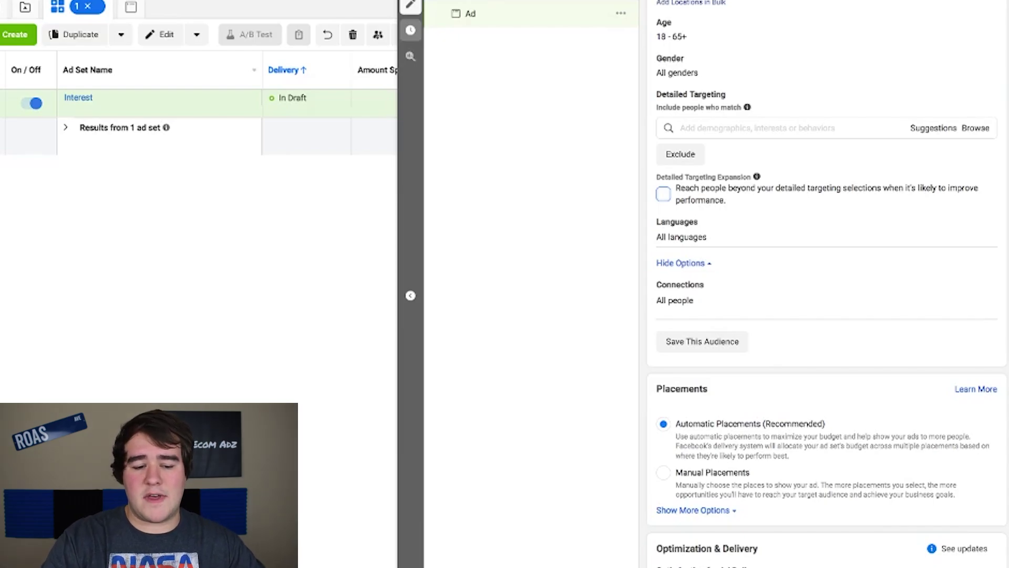
scroll(685, 342, "down", 3)
- Switch to Manual Placements and drop the Messenger and Audience Network platforms
left_click(664, 326)
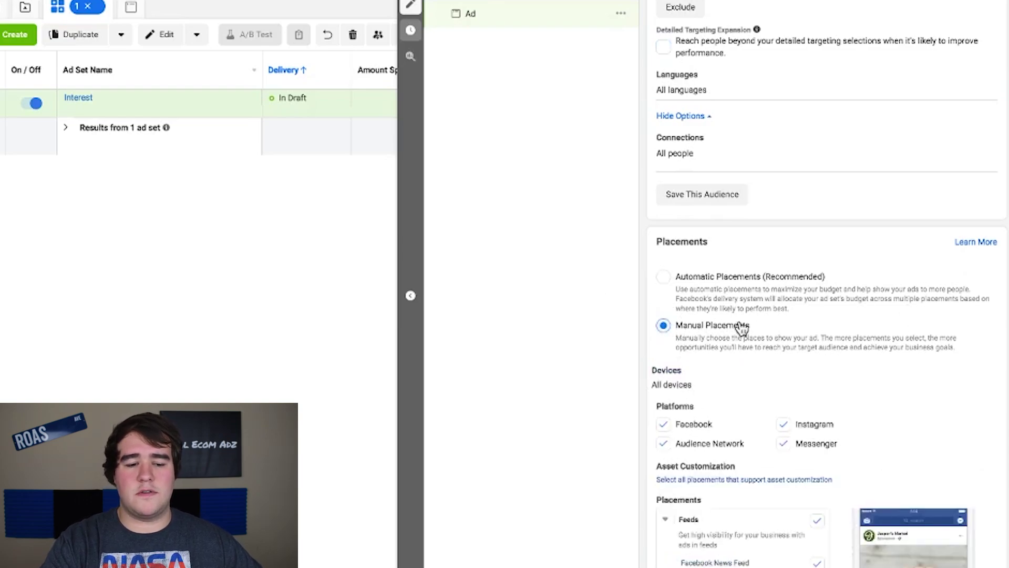
scroll(804, 348, "down", 3)
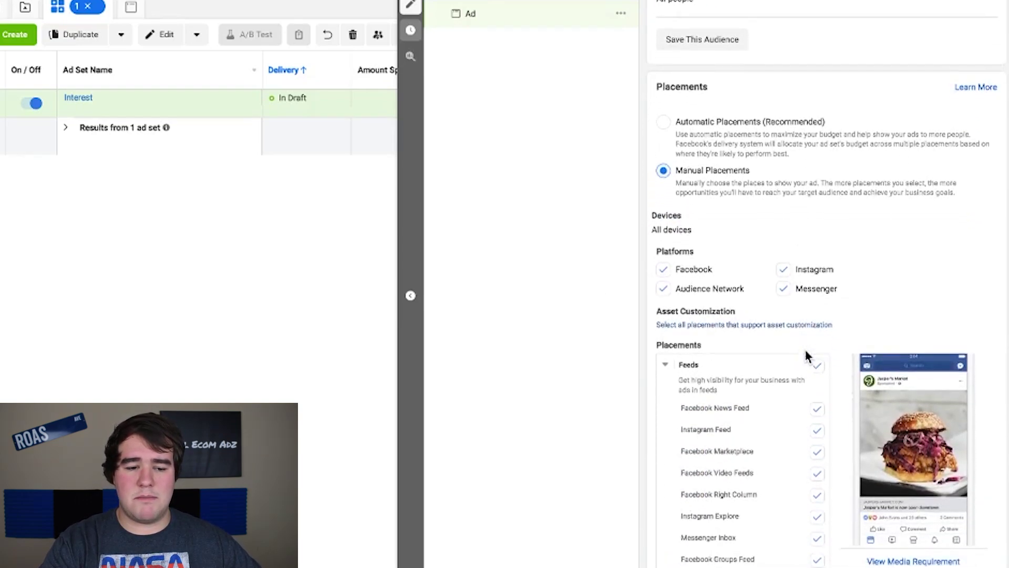
scroll(856, 314, "down", 3)
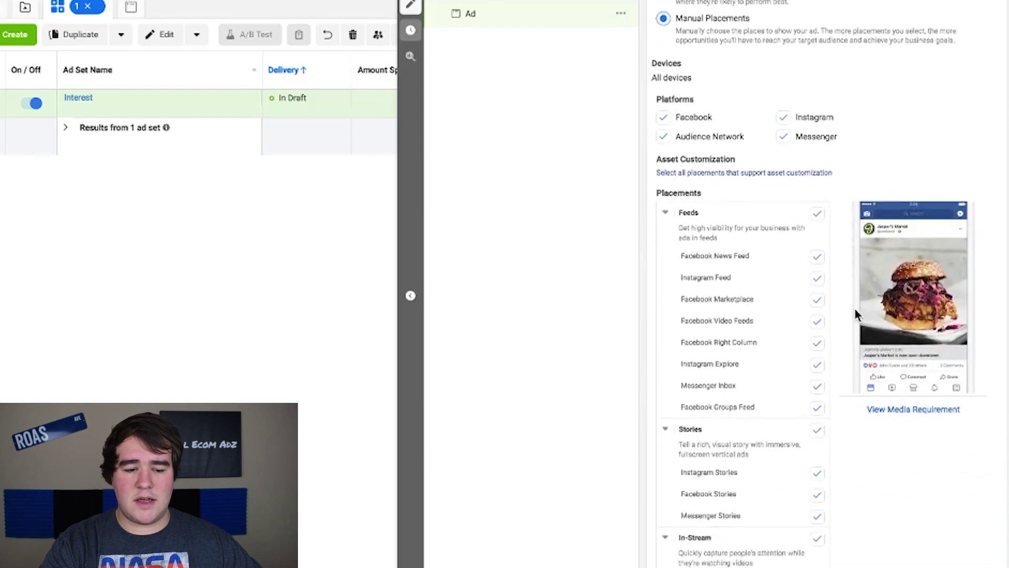
scroll(856, 314, "up", 3)
scroll(857, 314, "up", 1)
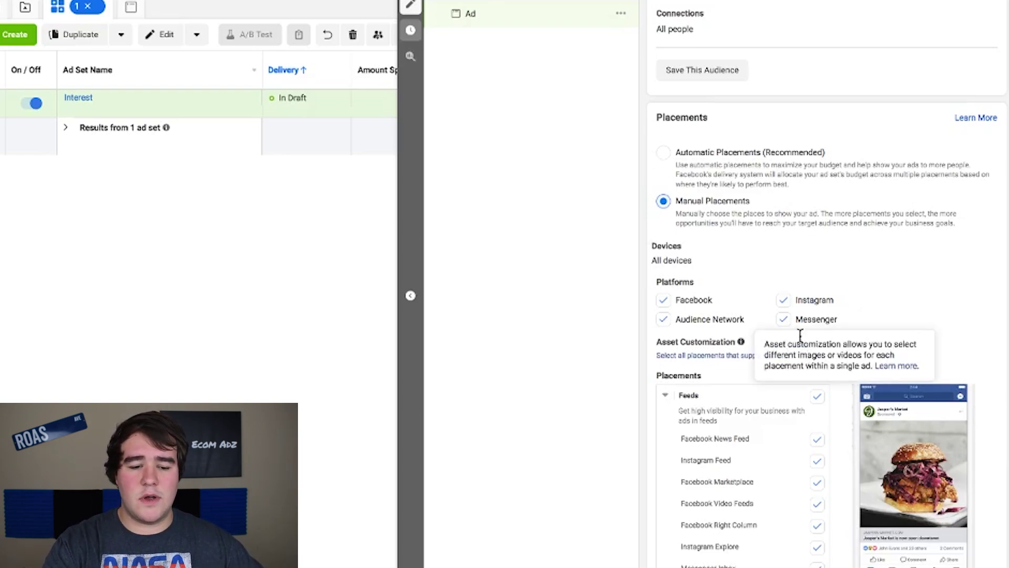
left_click(783, 319)
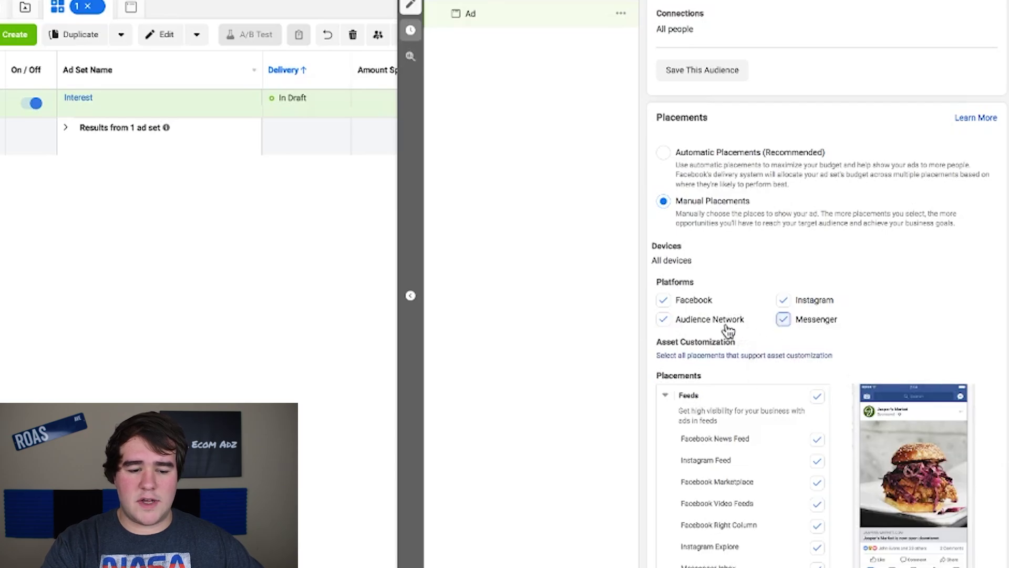
left_click(664, 320)
- Uncheck every remaining placement except Facebook News Feed and Instagram Feed
scroll(820, 308, "down", 4)
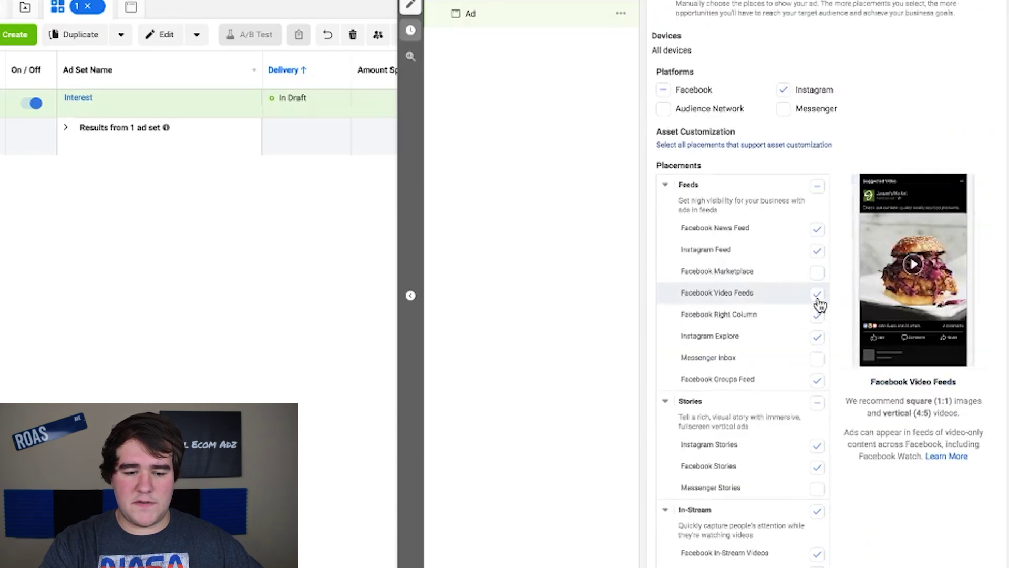
left_click(818, 295)
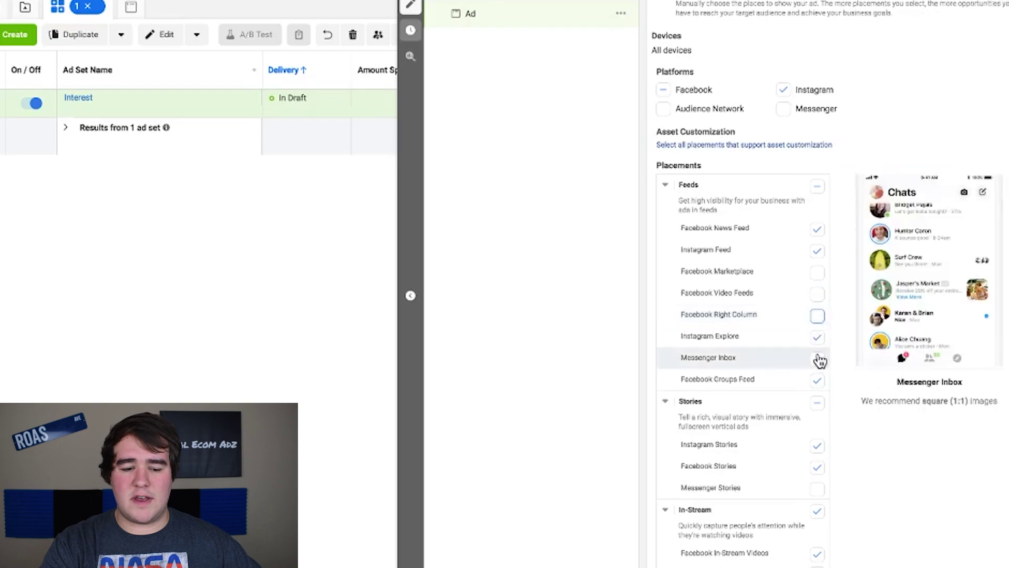
left_click(818, 359)
left_click(818, 341)
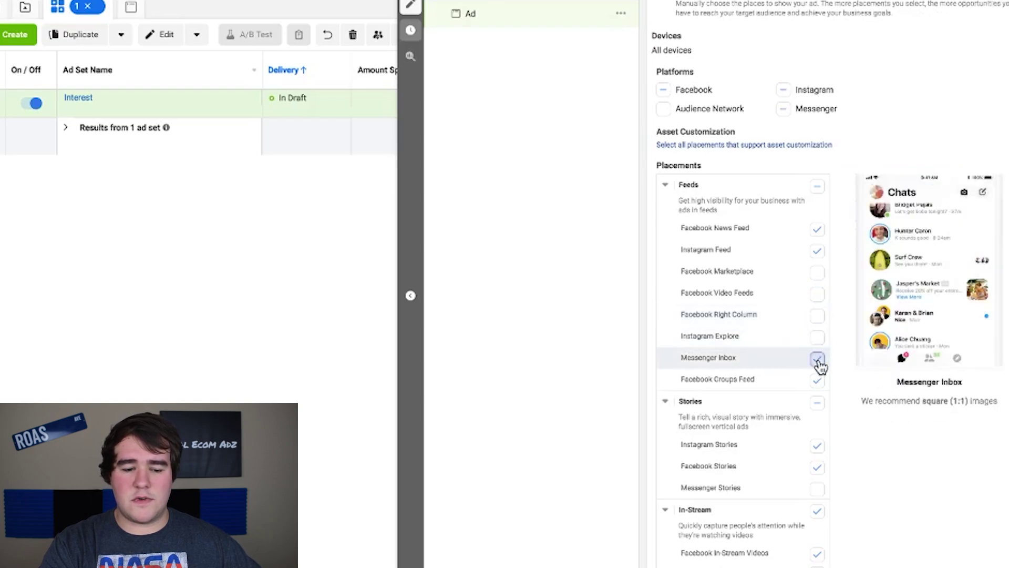
left_click(818, 359)
left_click(818, 381)
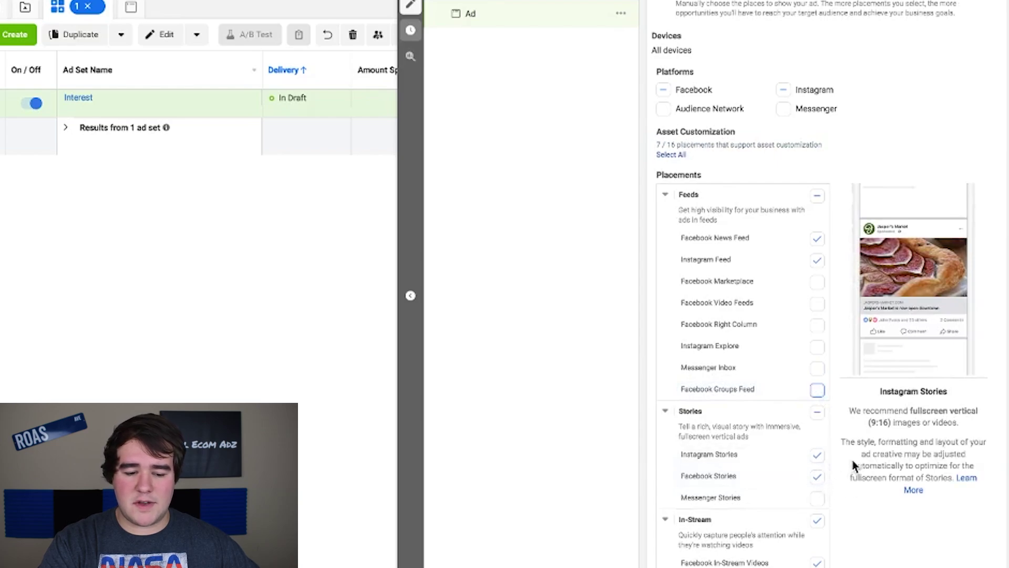
scroll(865, 478, "down", 2)
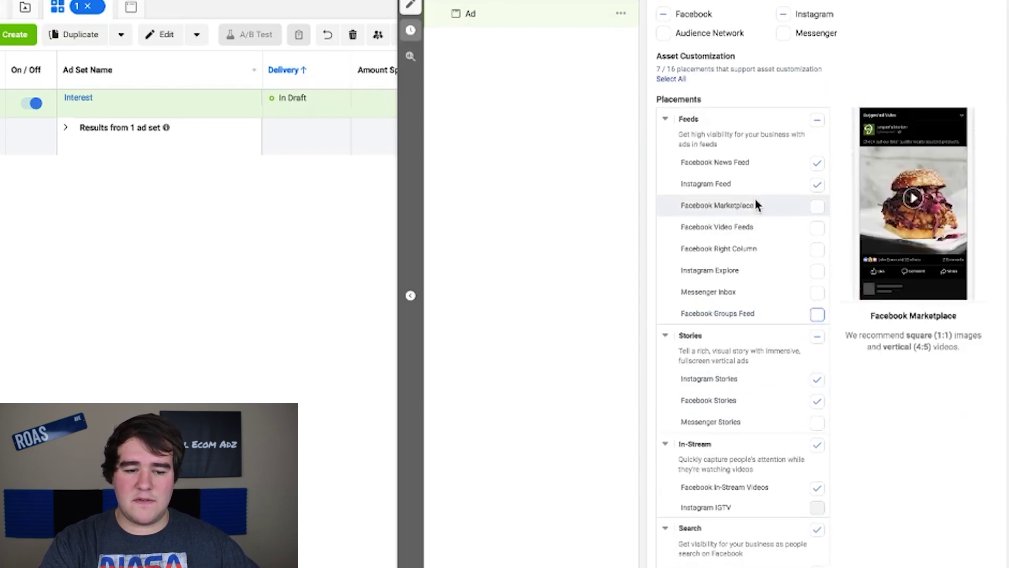
left_click(818, 338)
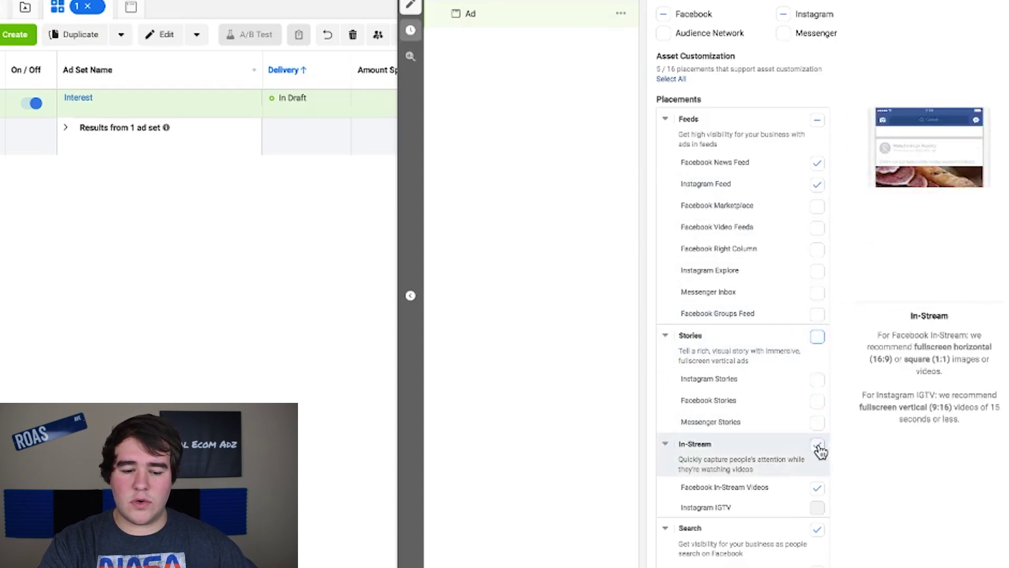
left_click(817, 445)
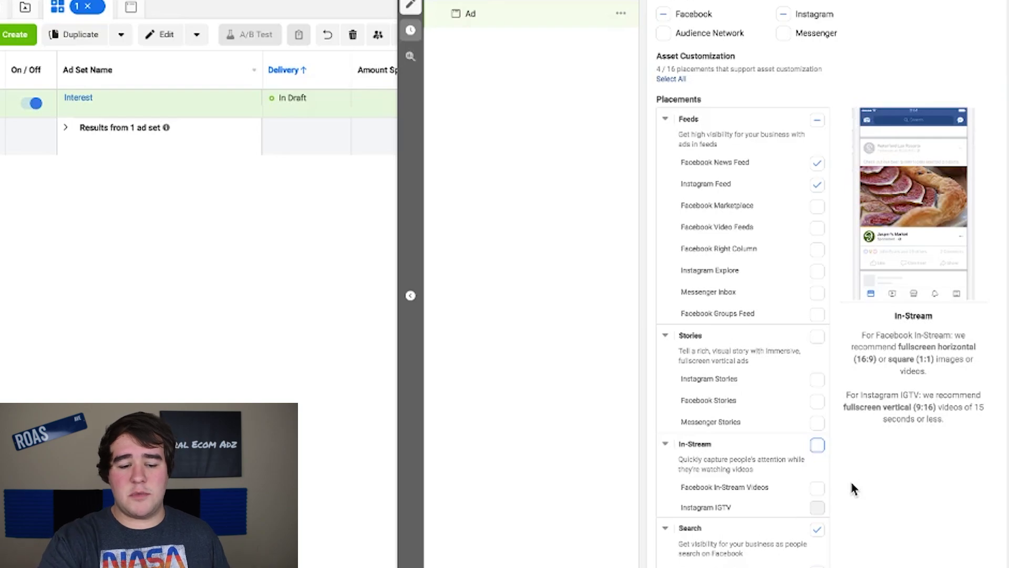
scroll(854, 489, "down", 3)
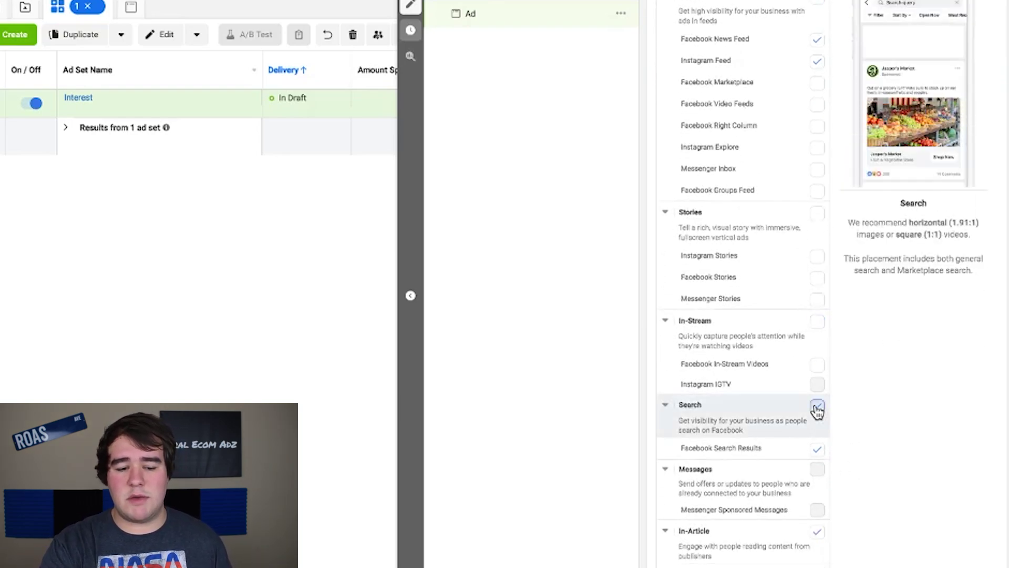
left_click(818, 407)
left_click(818, 532)
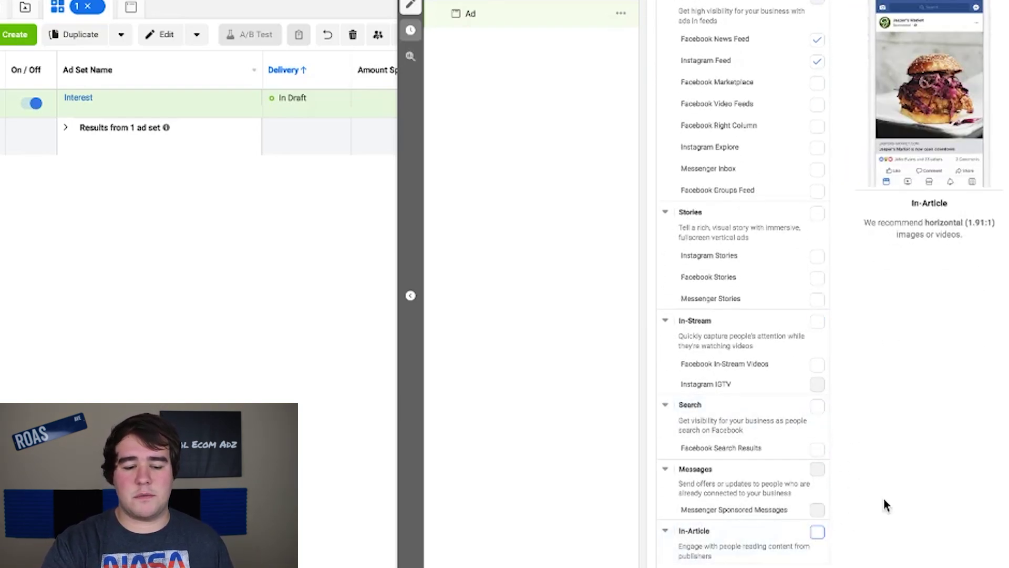
scroll(886, 499, "down", 3)
scroll(888, 496, "up", 5)
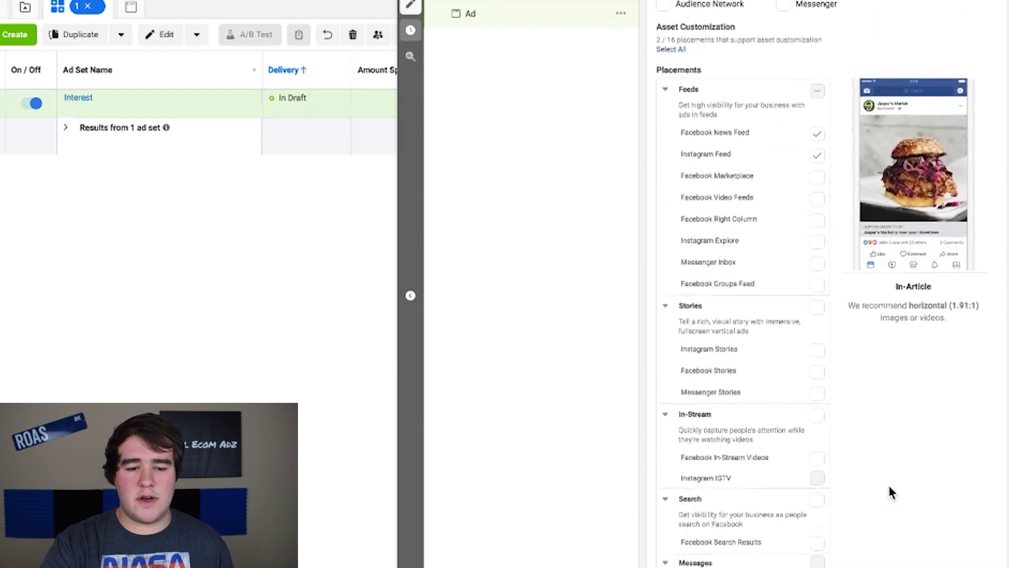
scroll(892, 493, "down", 1)
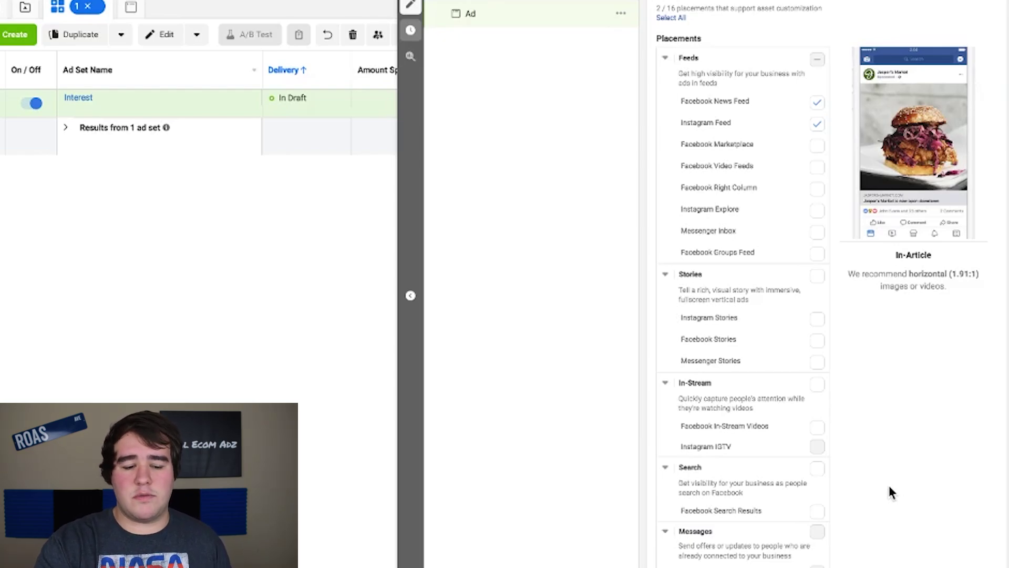
scroll(892, 493, "down", 8)
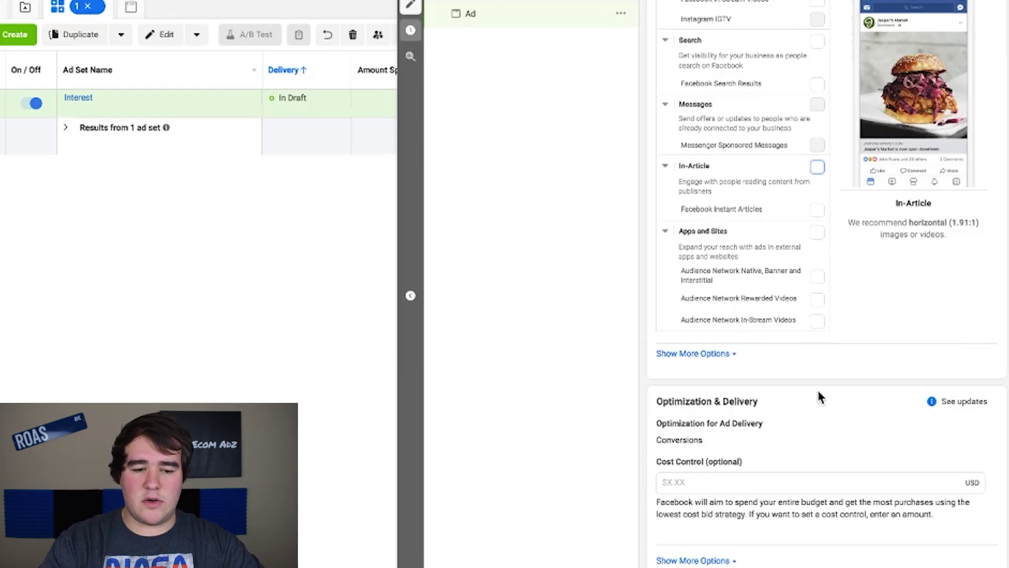
scroll(818, 396, "up", 5)
scroll(887, 409, "up", 15)
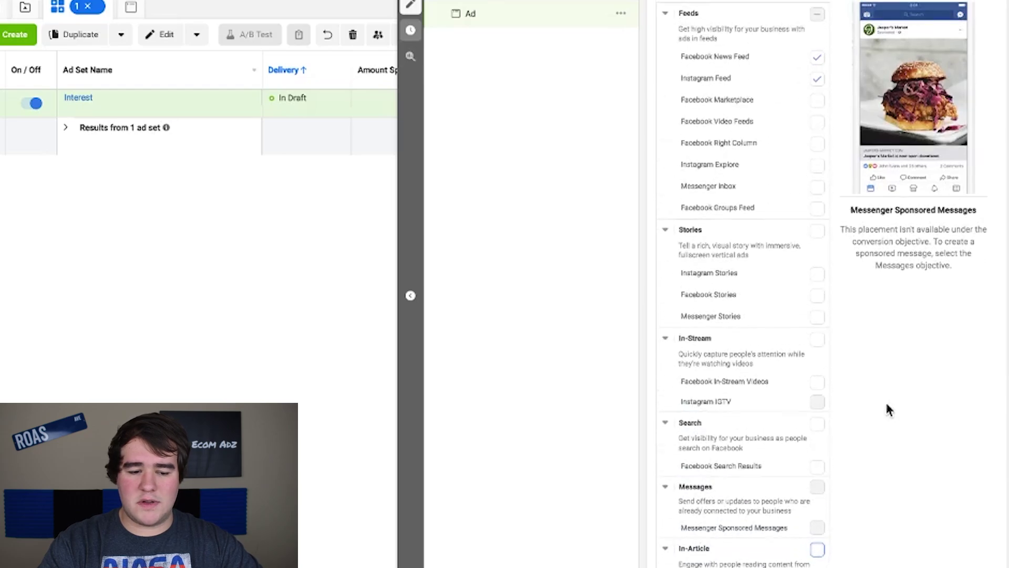
scroll(887, 410, "up", 6)
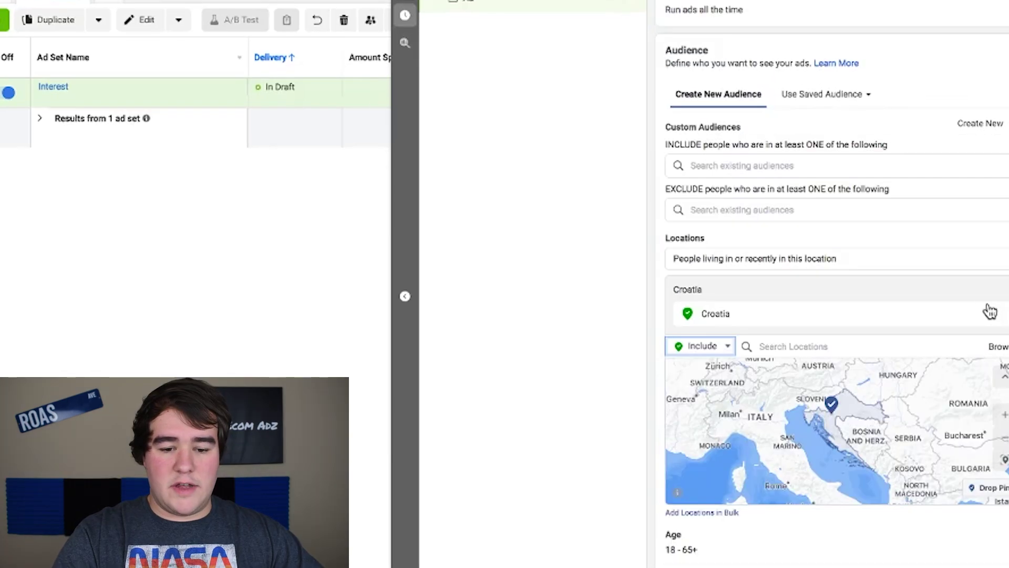
scroll(836, 284, "down", 3)
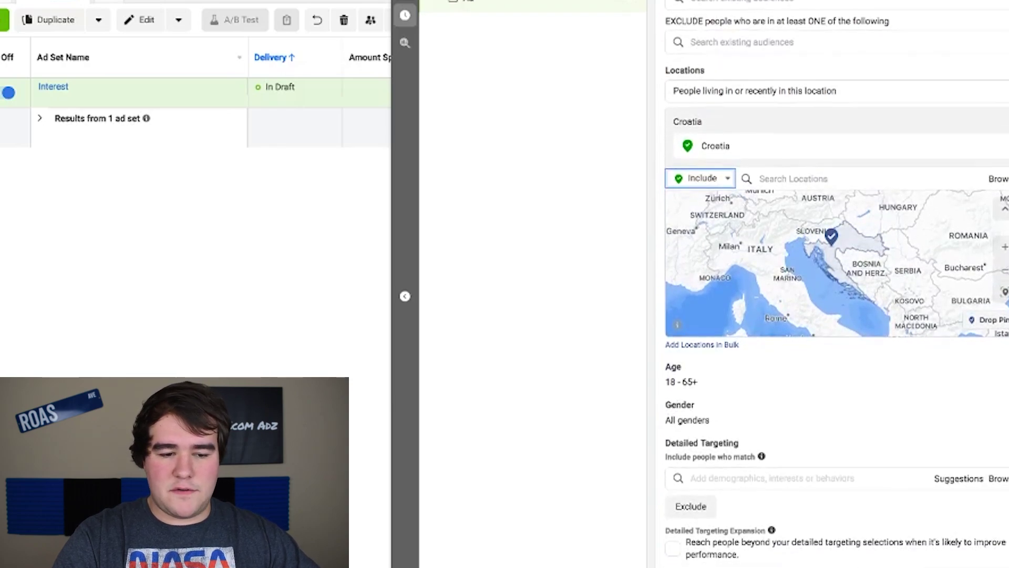
- Replace Croatia with the Worldwide region as the target location
left_click(787, 180)
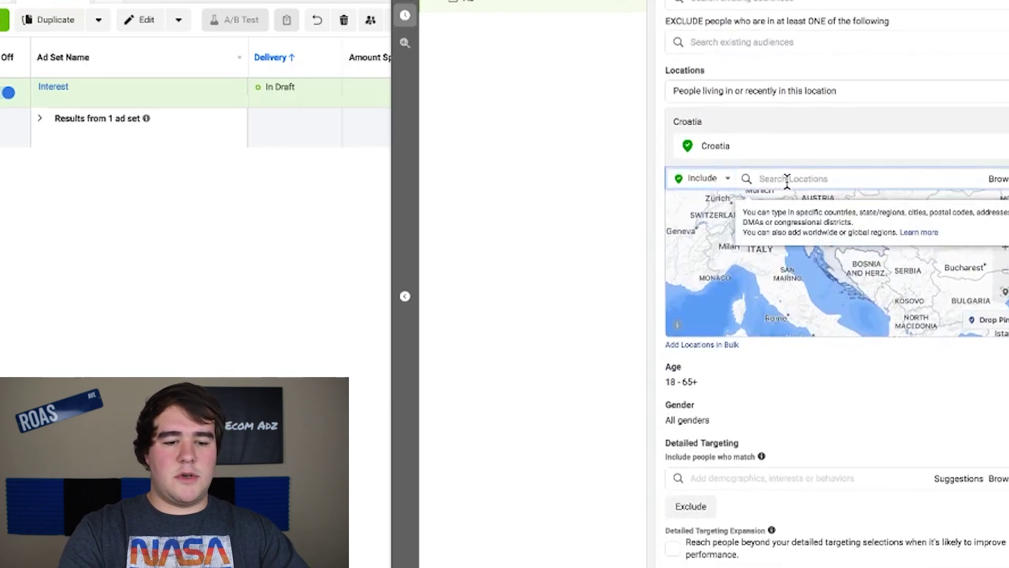
type("worldwide")
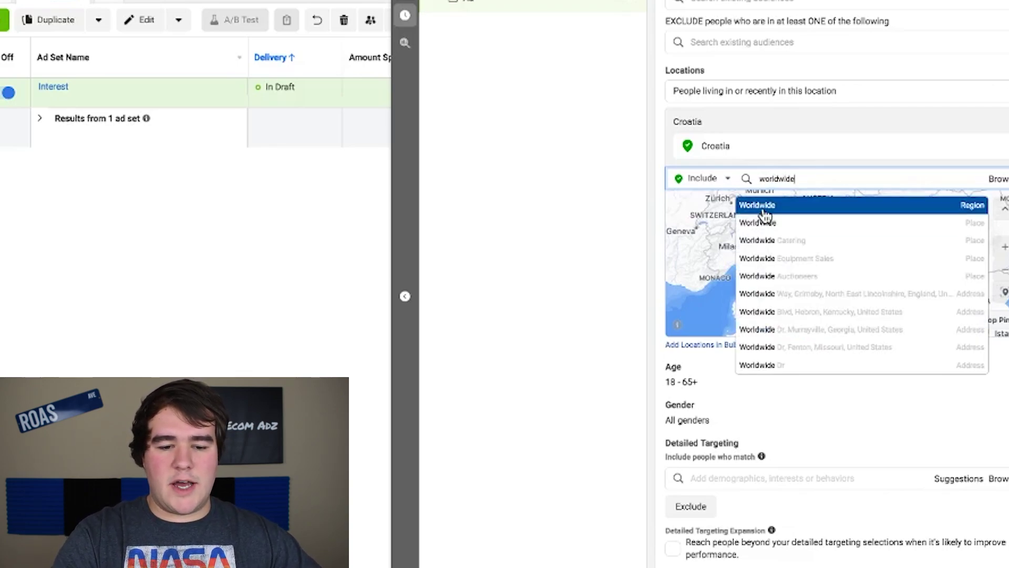
left_click(762, 206)
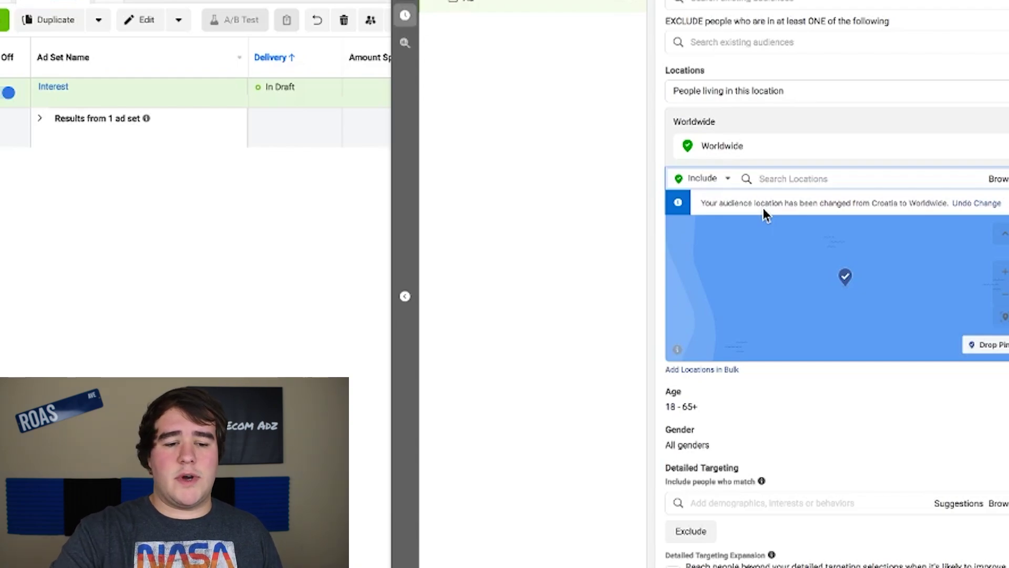
- Switch location entry to Exclude and bring up Add Locations in Bulk
left_click(724, 182)
left_click(695, 216)
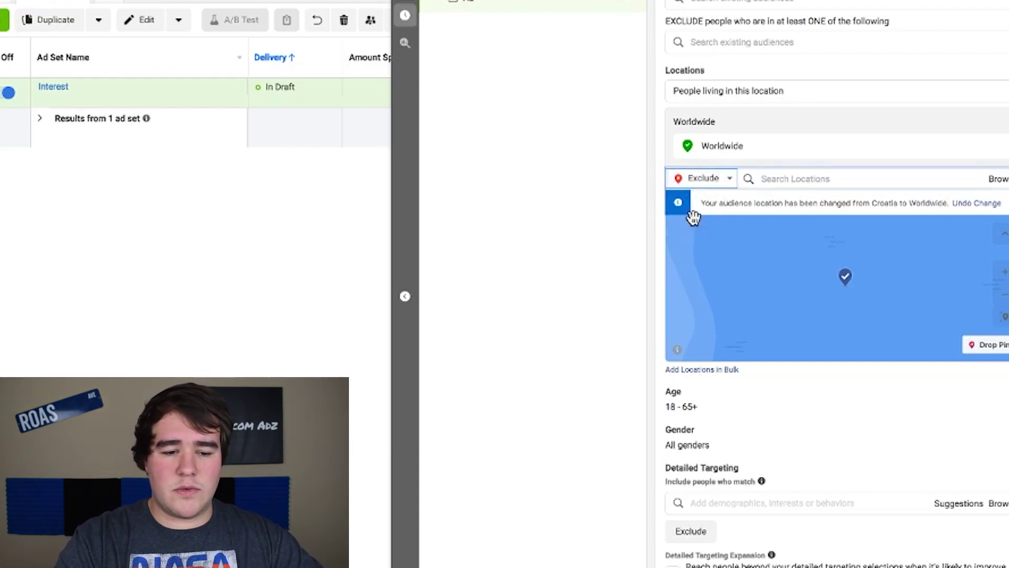
left_click(837, 177)
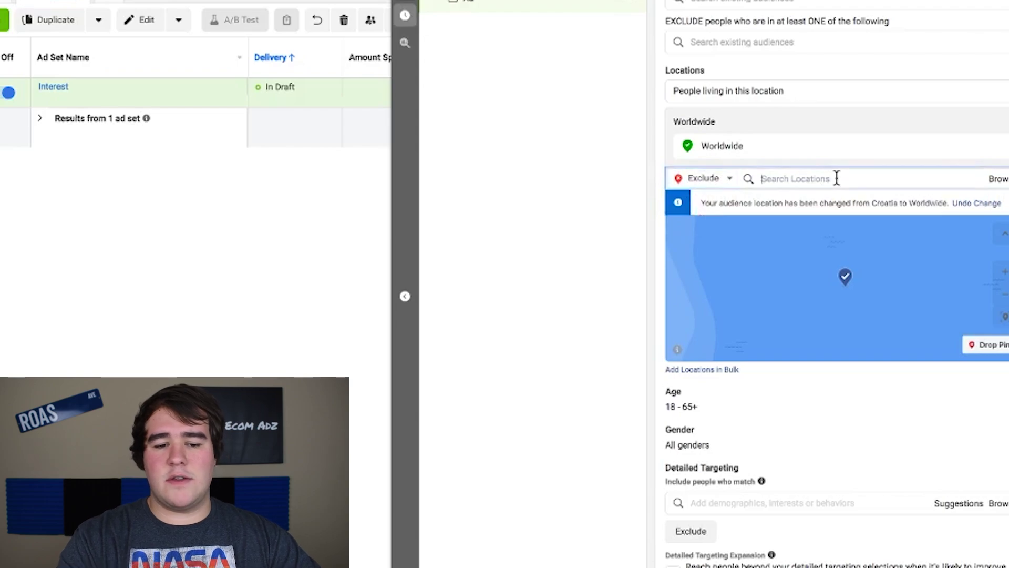
left_click(998, 179)
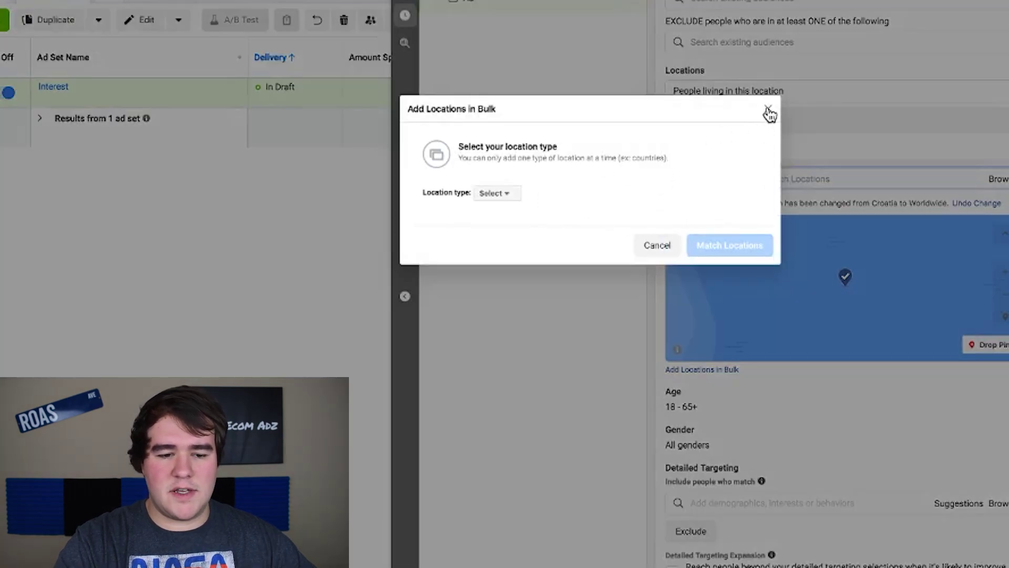
- Bulk-exclude the pasted country list, matched as Countries, adding all 88 locations
left_click(768, 109)
left_click(779, 182)
right_click(778, 179)
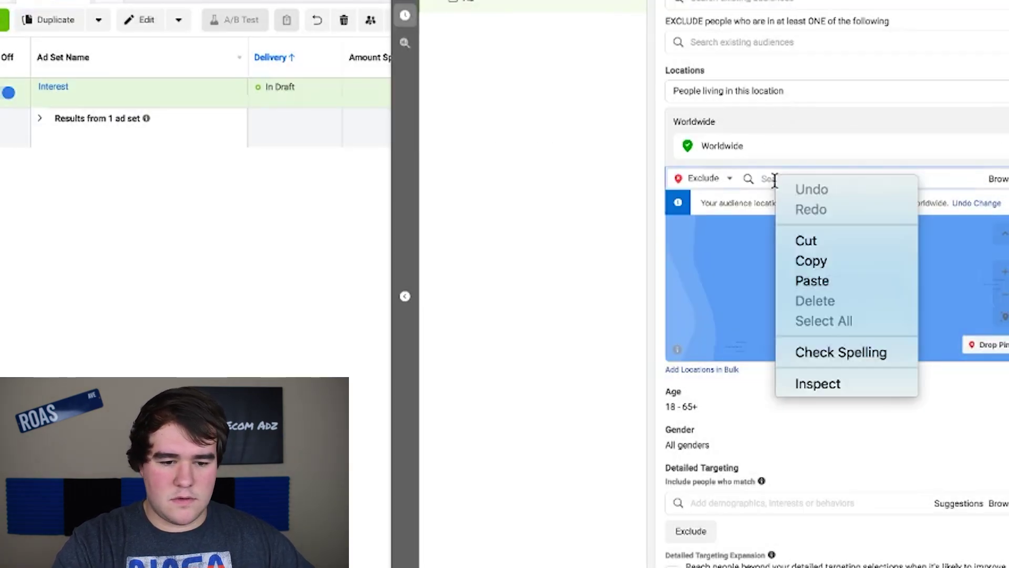
left_click(820, 280)
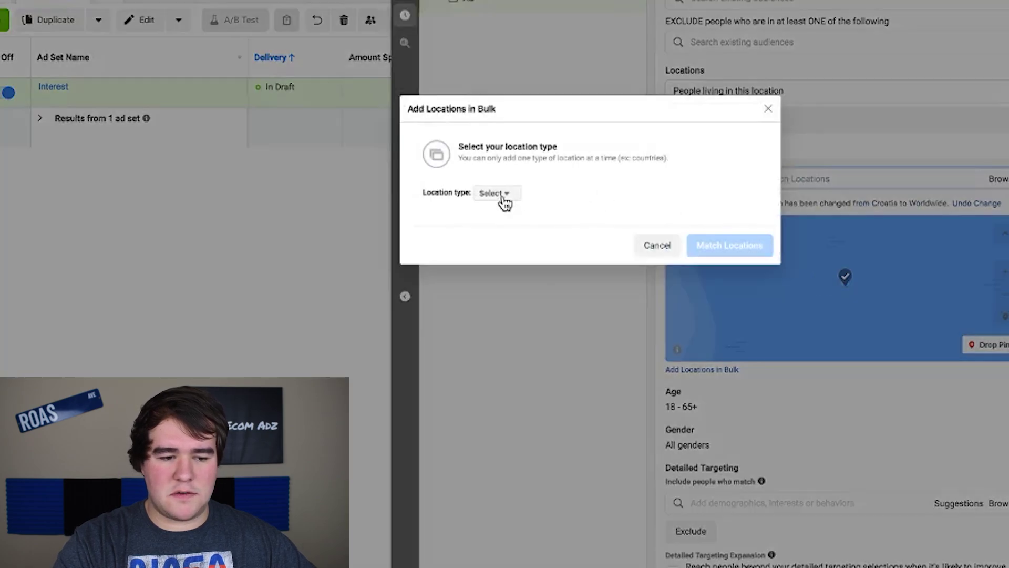
left_click(502, 194)
left_click(518, 227)
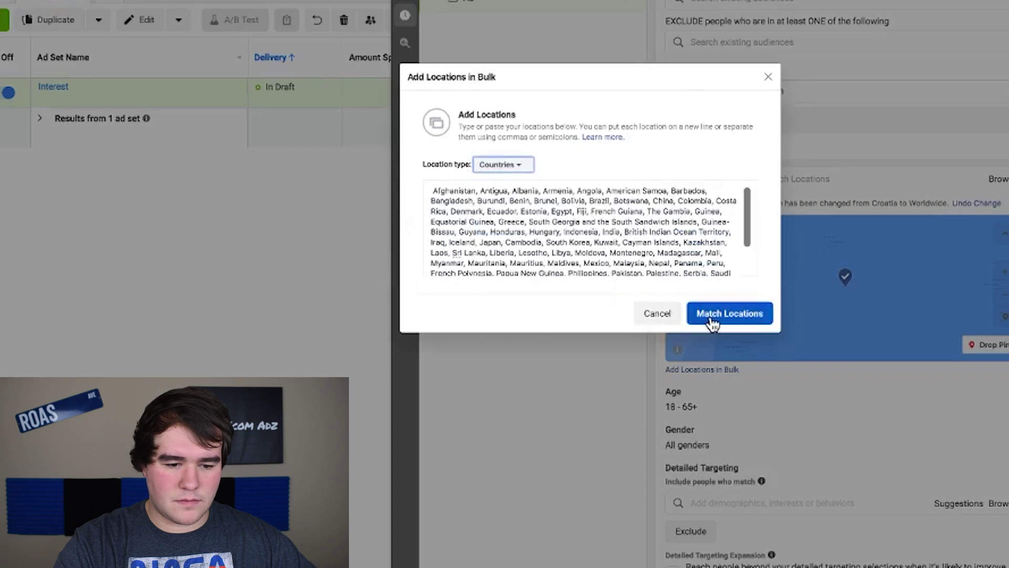
scroll(611, 239, "down", 3)
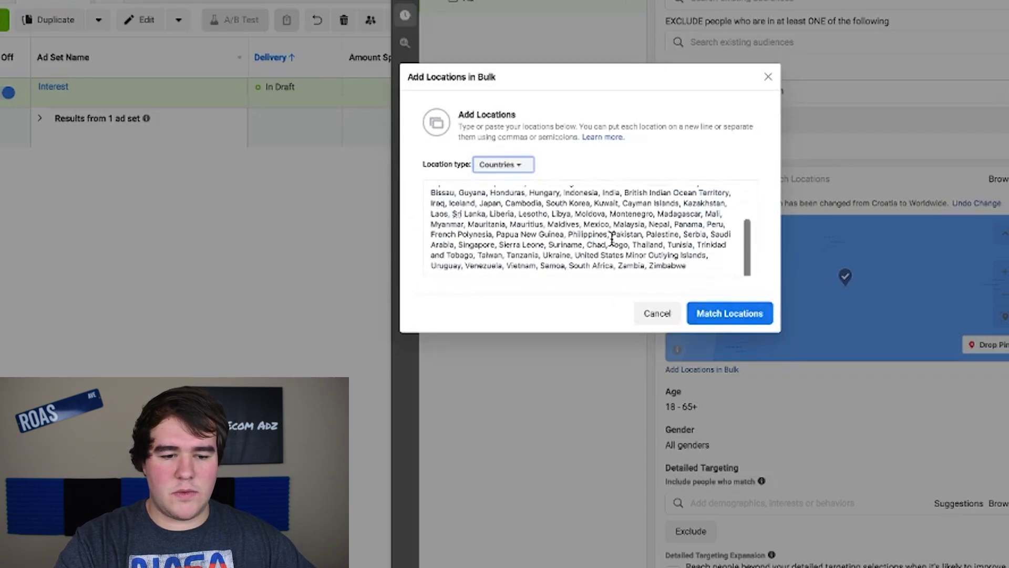
scroll(608, 236, "up", 3)
left_click(715, 313)
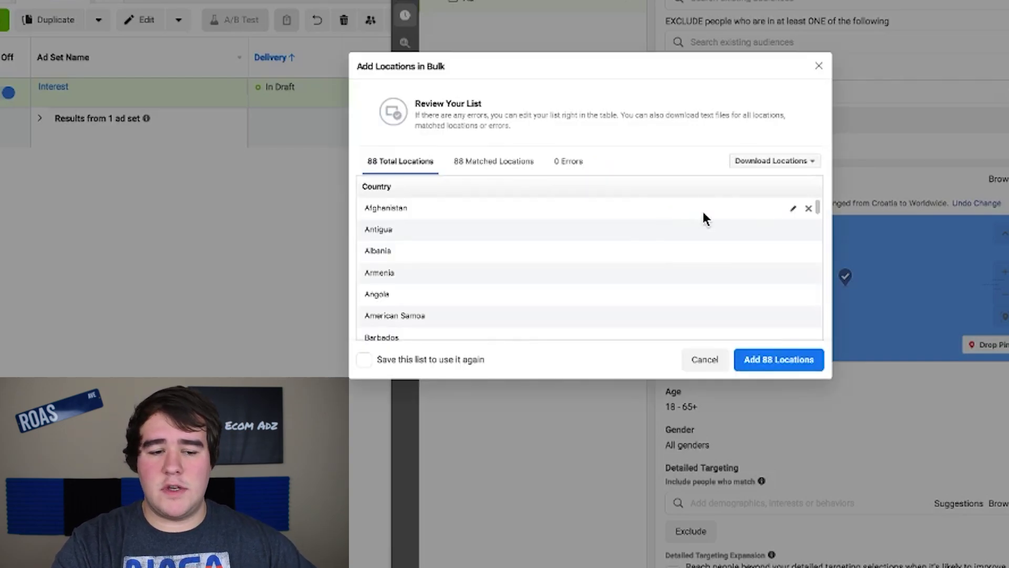
left_click(773, 360)
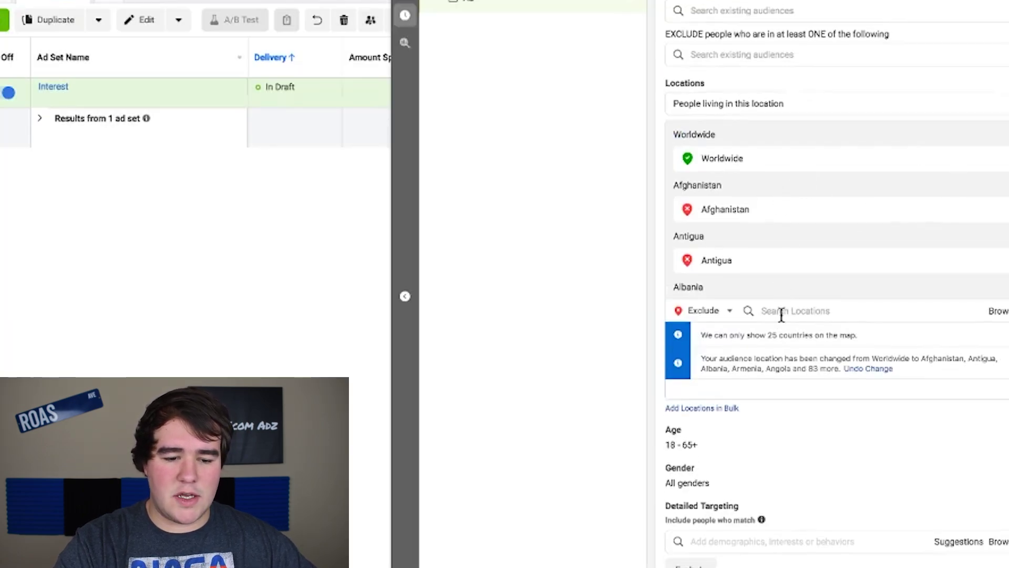
- Search 'africa' and exclude the Africa region
left_click(781, 311)
type("afr")
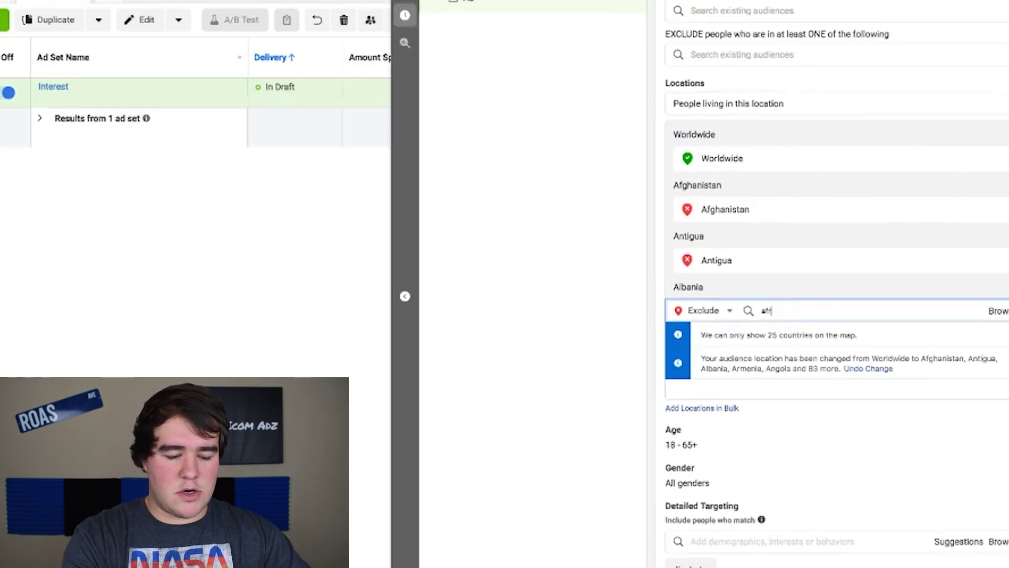
type("ica")
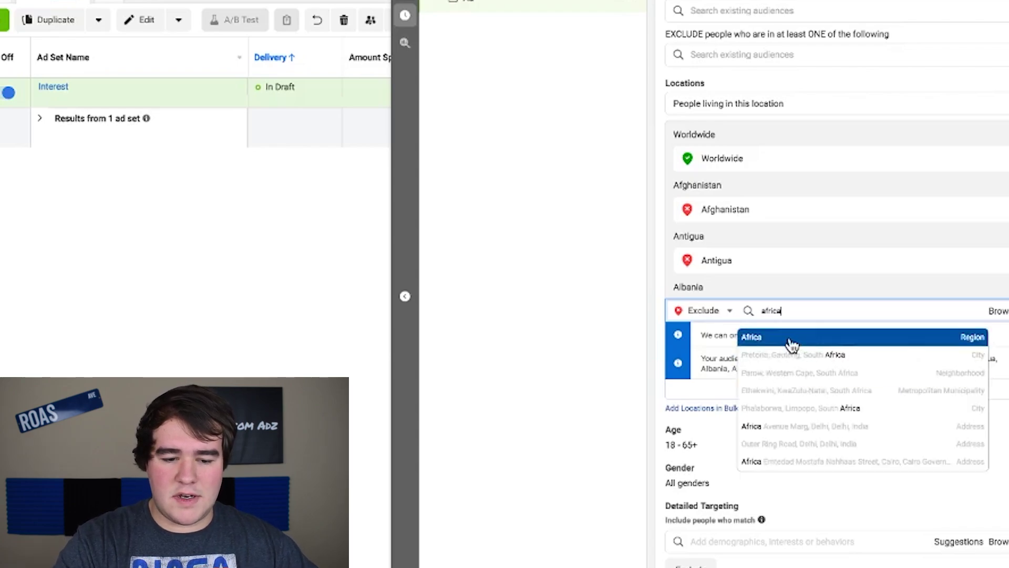
left_click(790, 341)
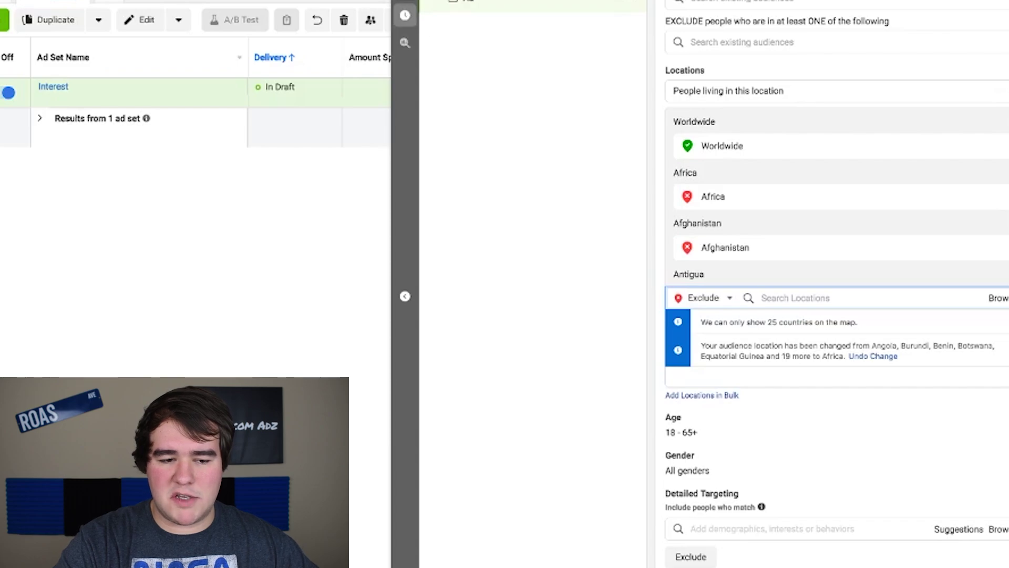
scroll(836, 284, "up", 3)
scroll(836, 284, "down", 2)
scroll(941, 110, "down", 3)
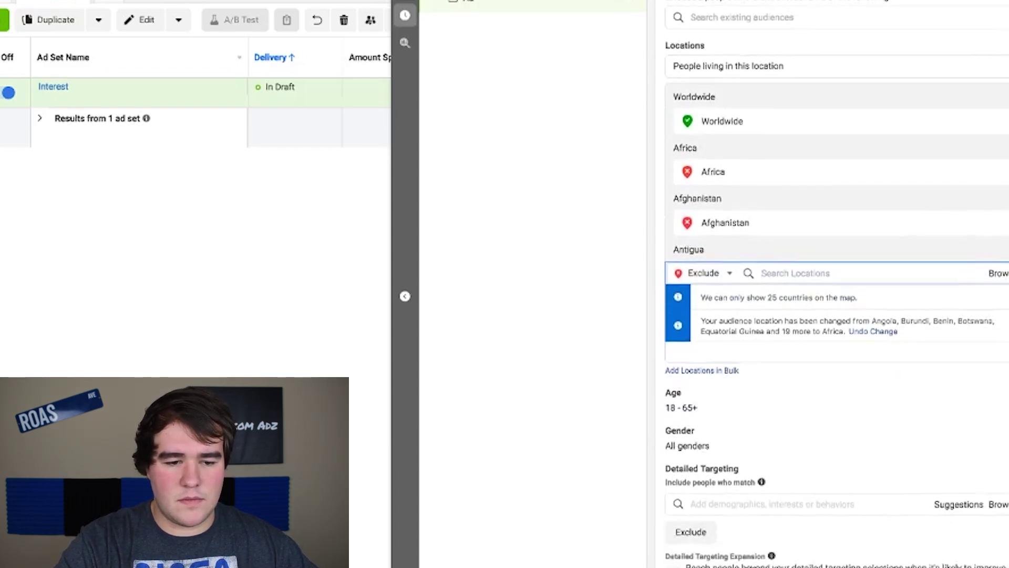
scroll(941, 111, "up", 3)
scroll(941, 110, "down", 1)
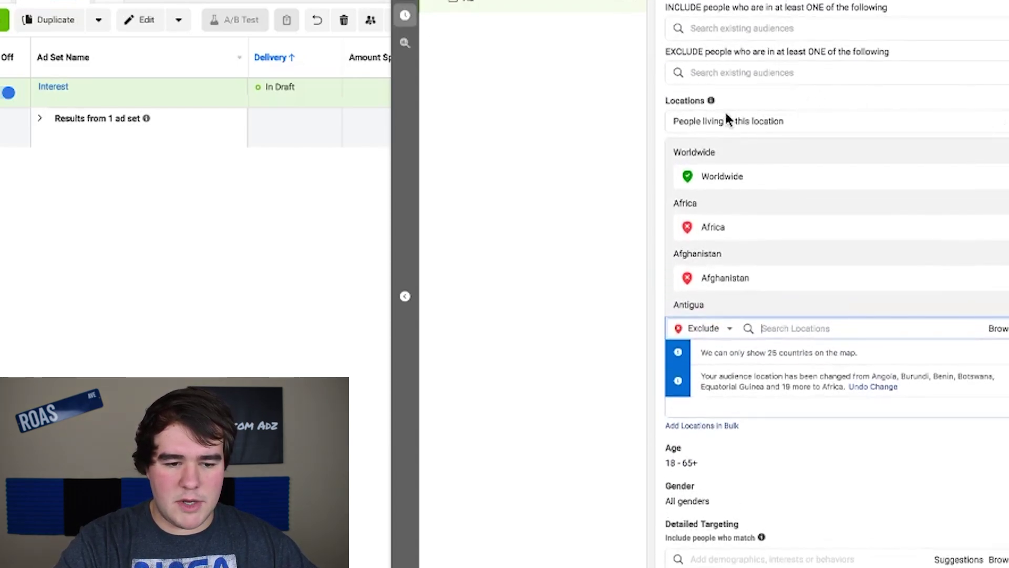
- Keep location targeting set to people living in the chosen locations
left_click(701, 128)
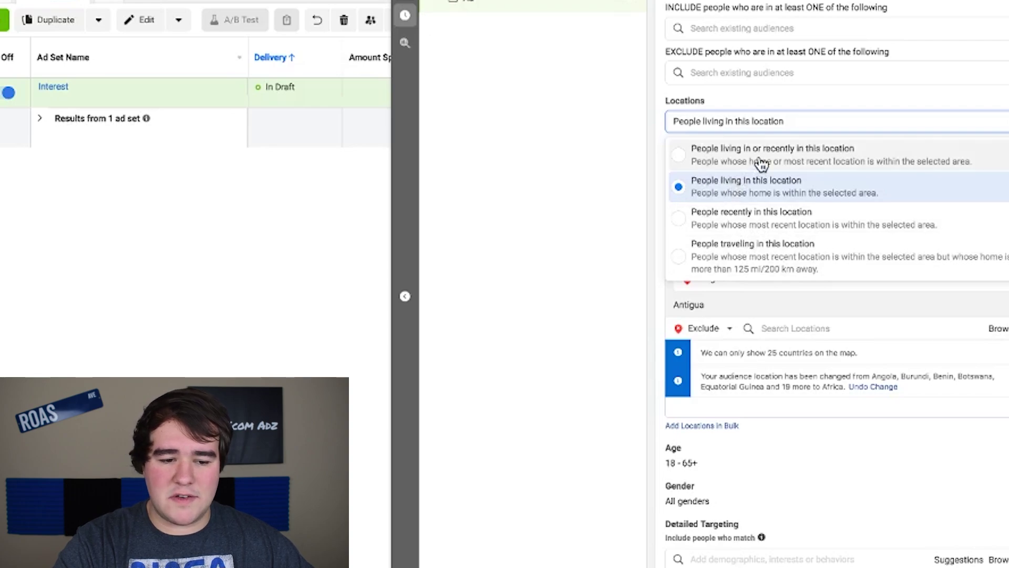
left_click(935, 124)
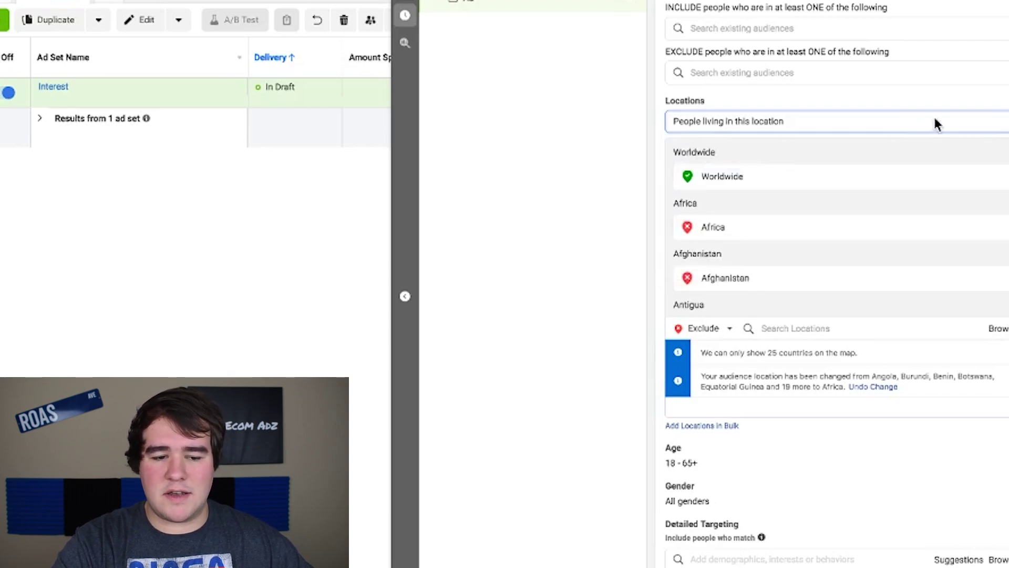
scroll(811, 210, "down", 3)
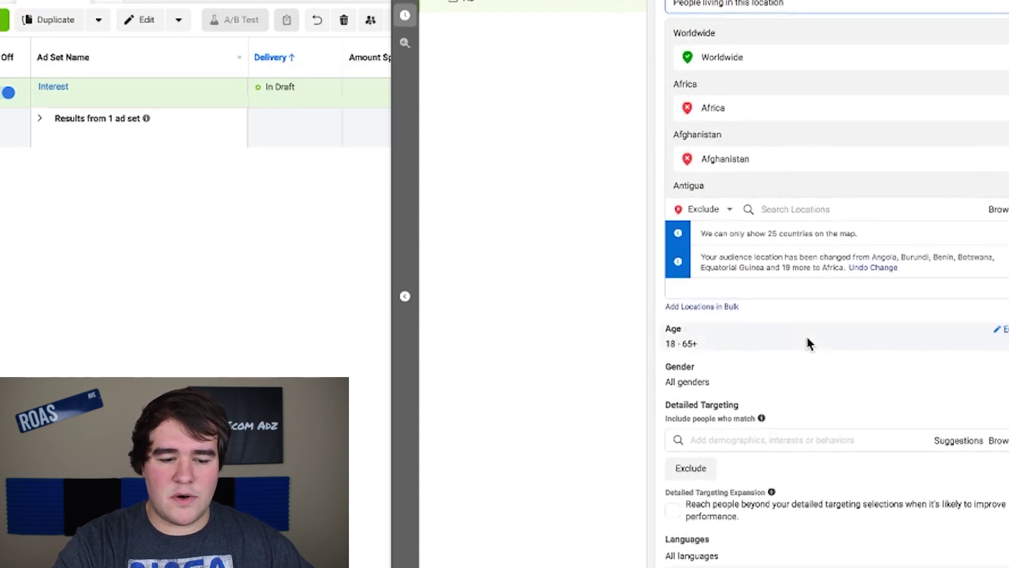
scroll(808, 342, "down", 3)
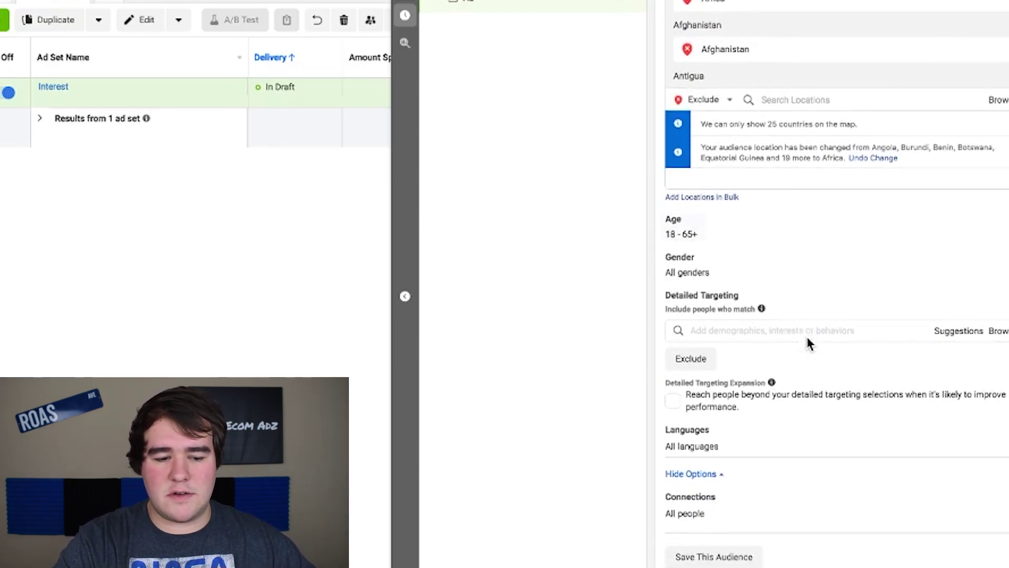
left_click(748, 335)
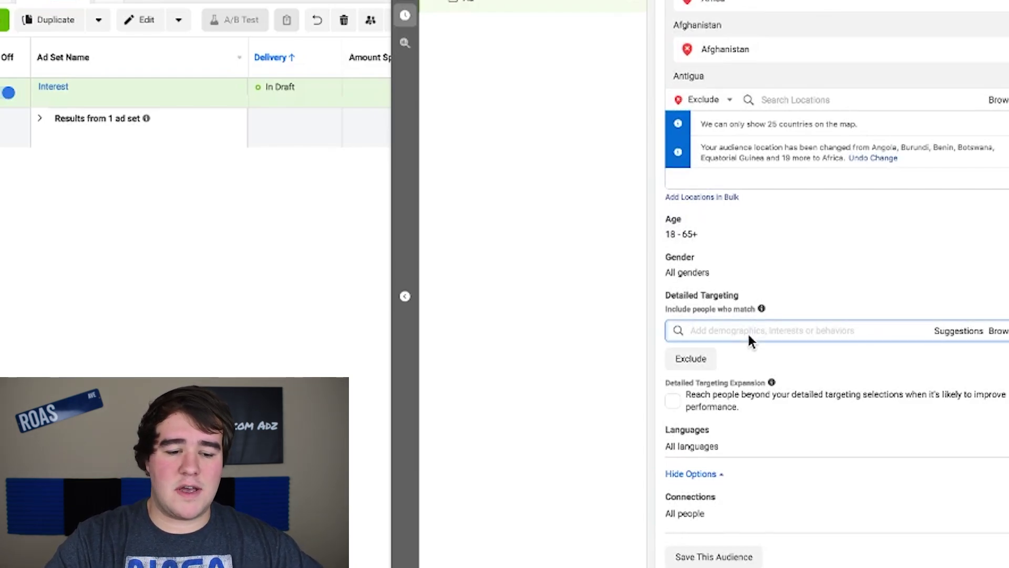
left_click(939, 332)
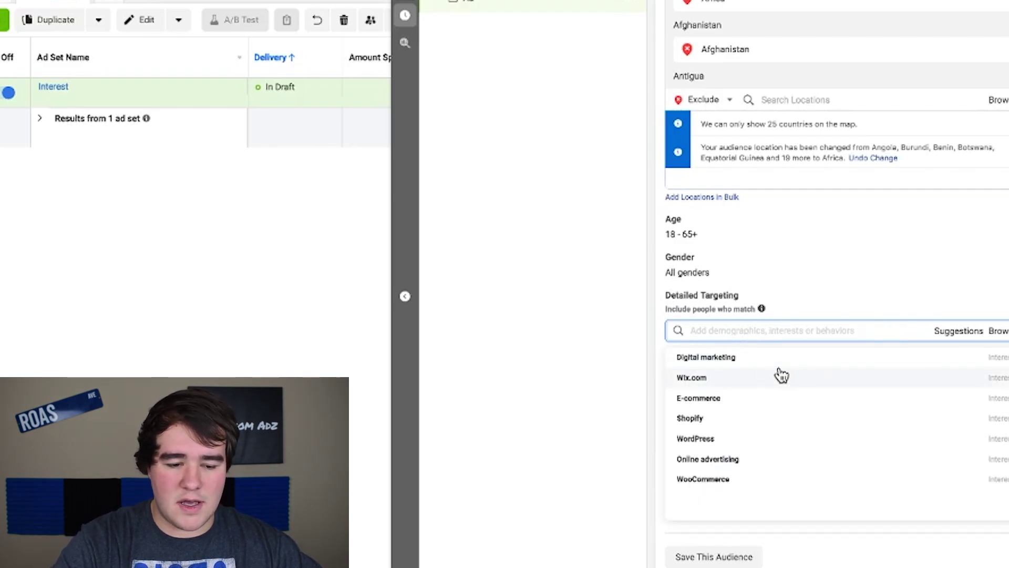
- Search 'bicy' in Detailed Targeting and add Bicycle as an interest
left_click(705, 329)
type("sports")
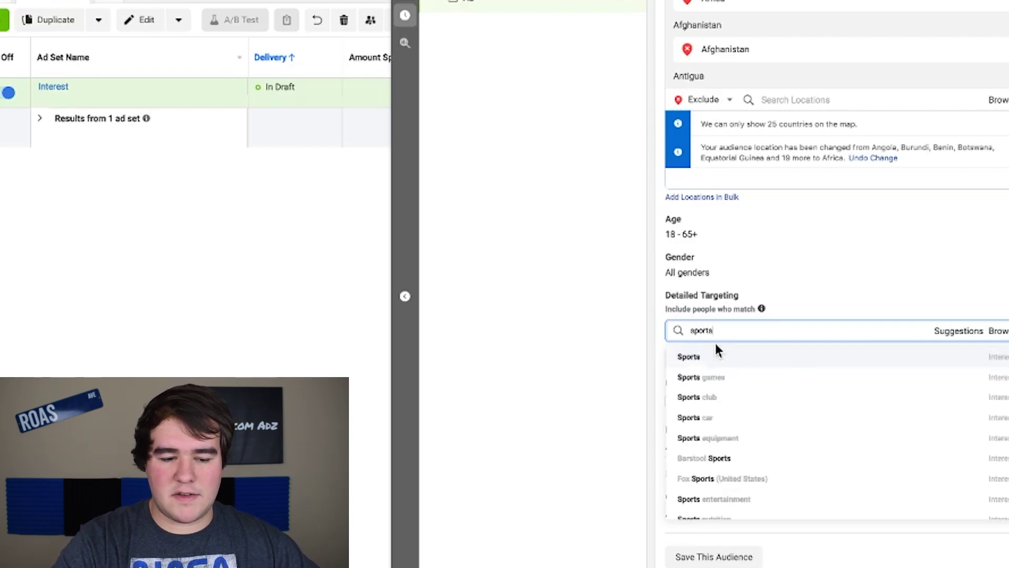
double_click(692, 329)
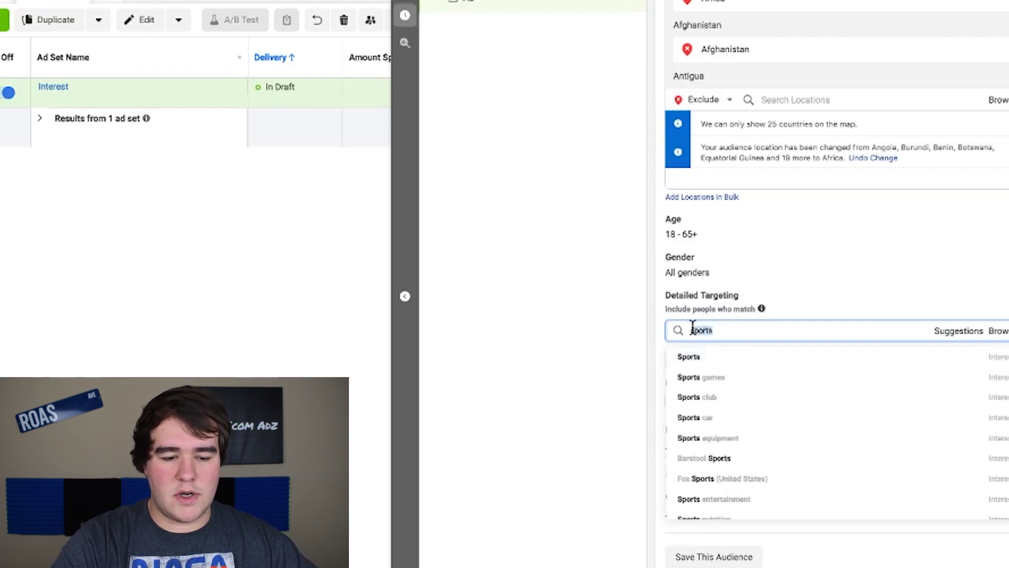
type("bicycle")
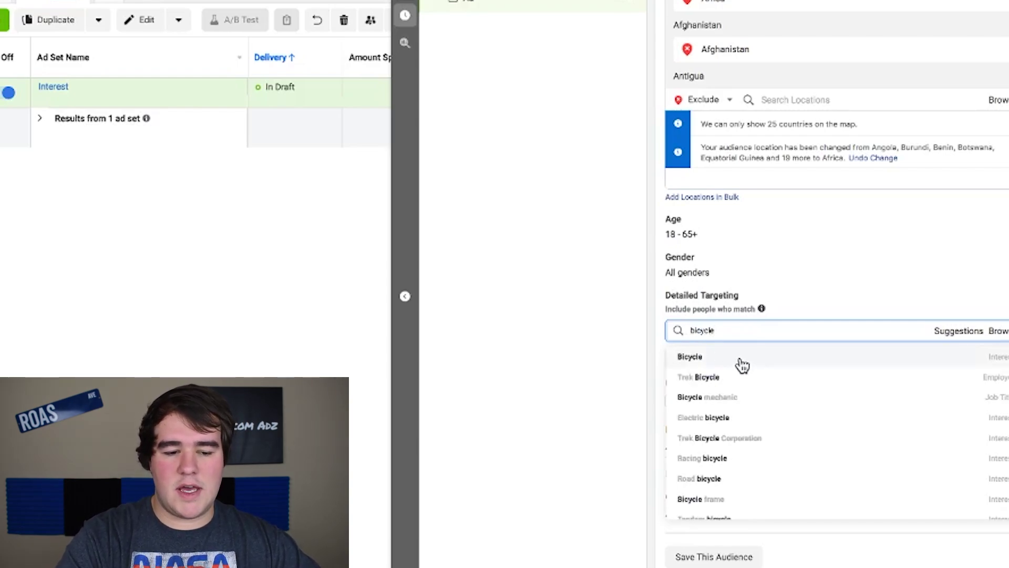
left_click(742, 363)
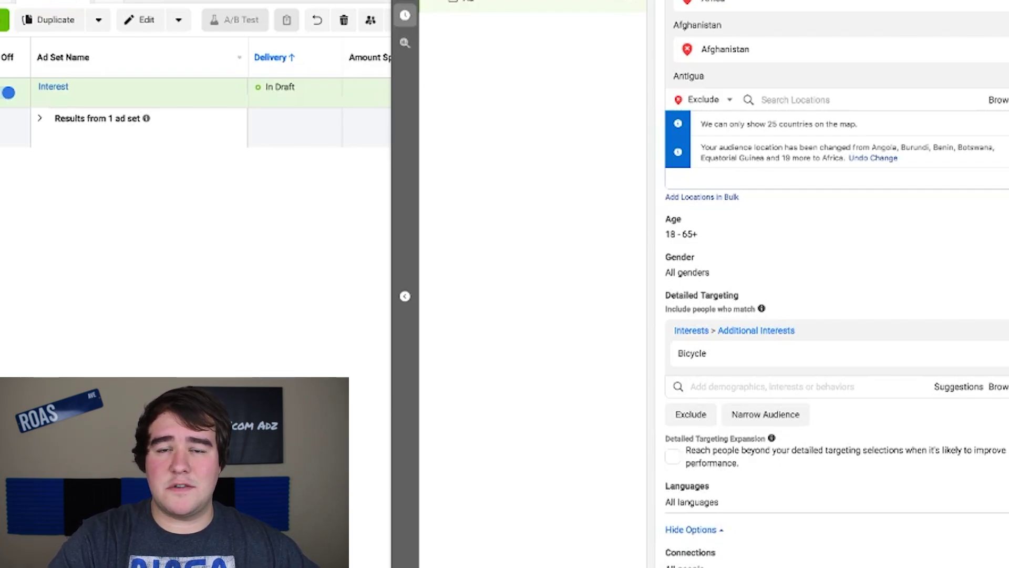
left_click(799, 385)
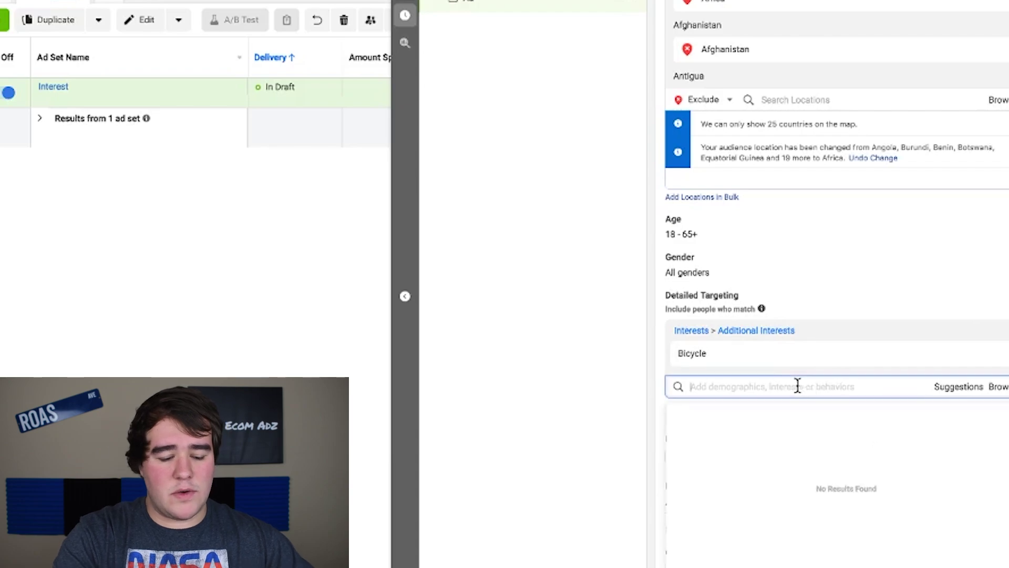
type("bathing suit")
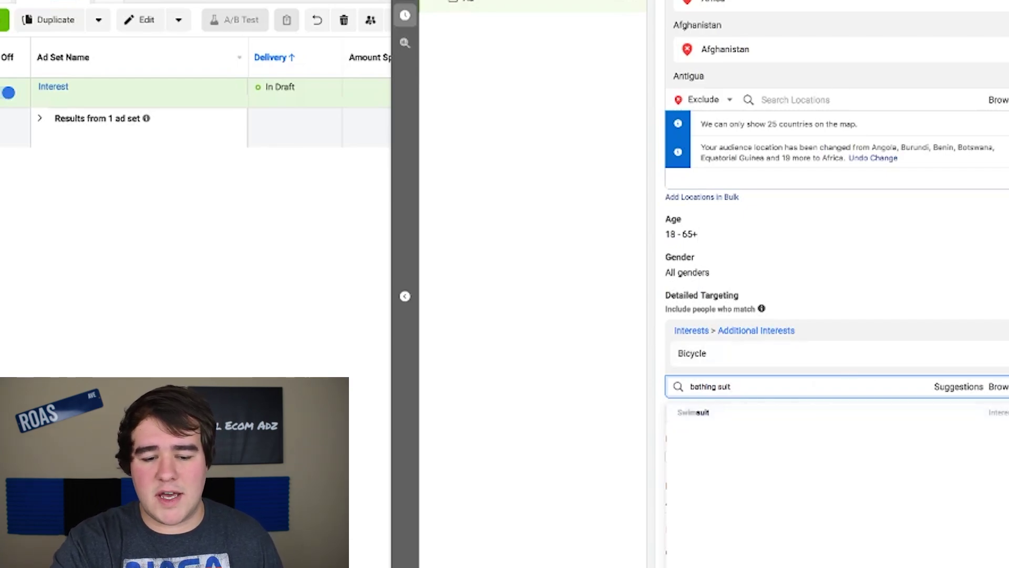
key("Escape")
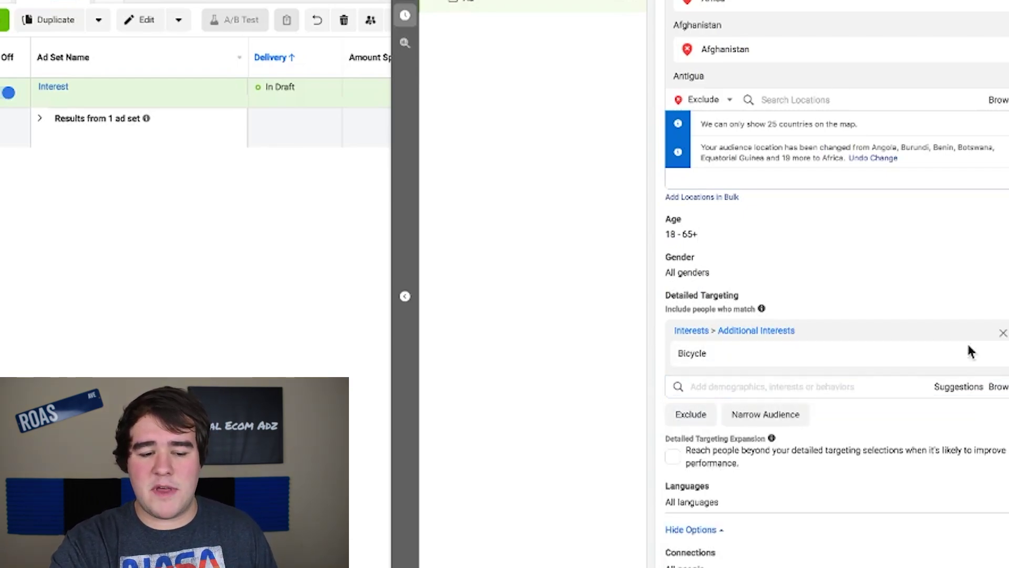
- Show the suggested interests, then review the ad set's Conversion, Budget, Audience and Placements settings
left_click(946, 389)
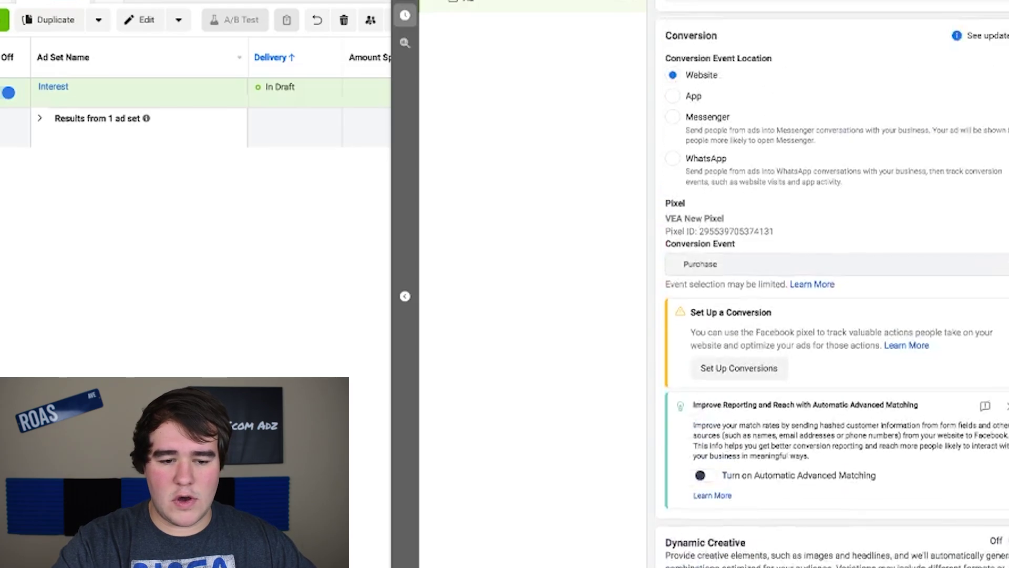
scroll(957, 304, "up", 15)
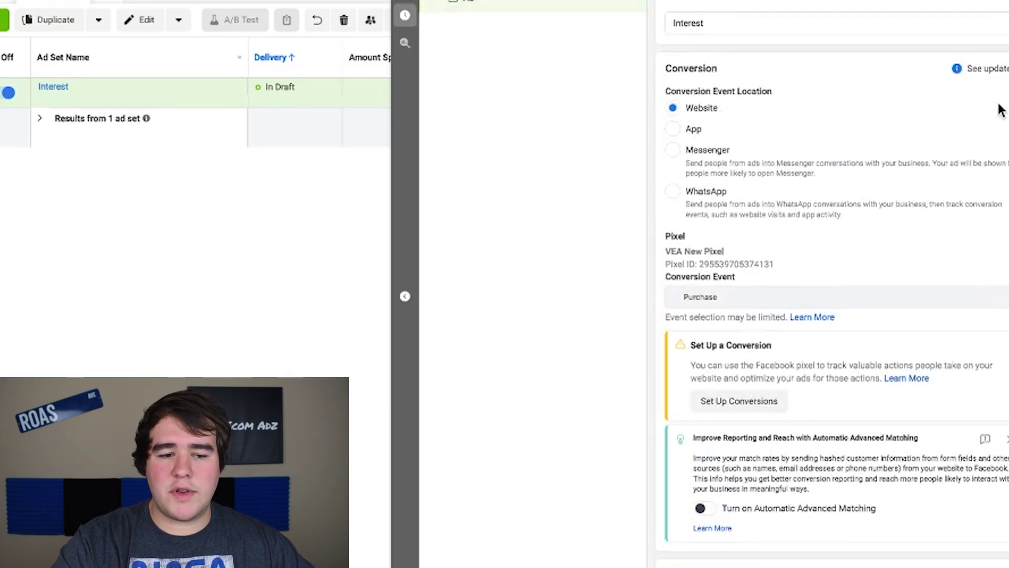
scroll(993, 142, "down", 10)
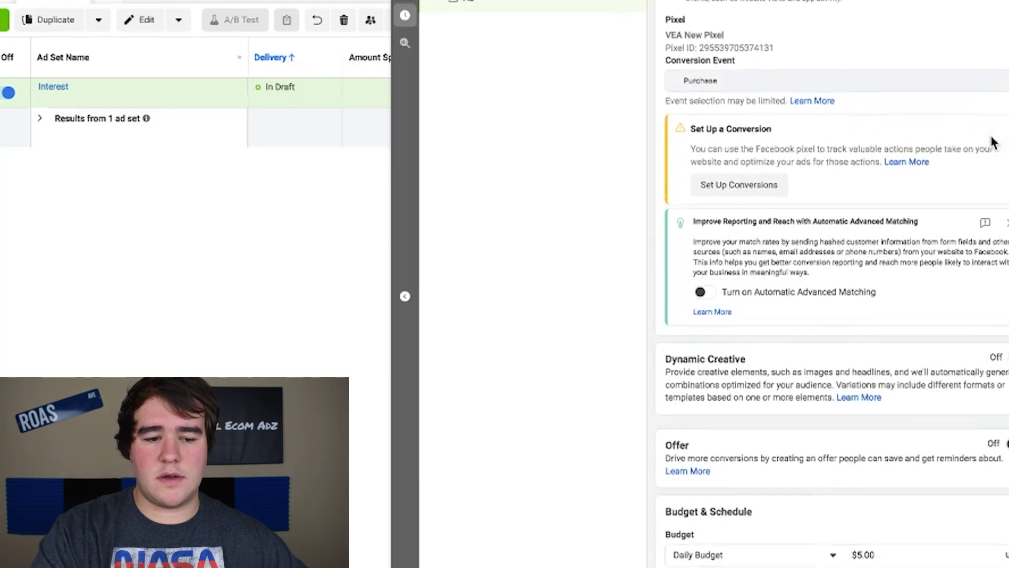
scroll(993, 141, "down", 12)
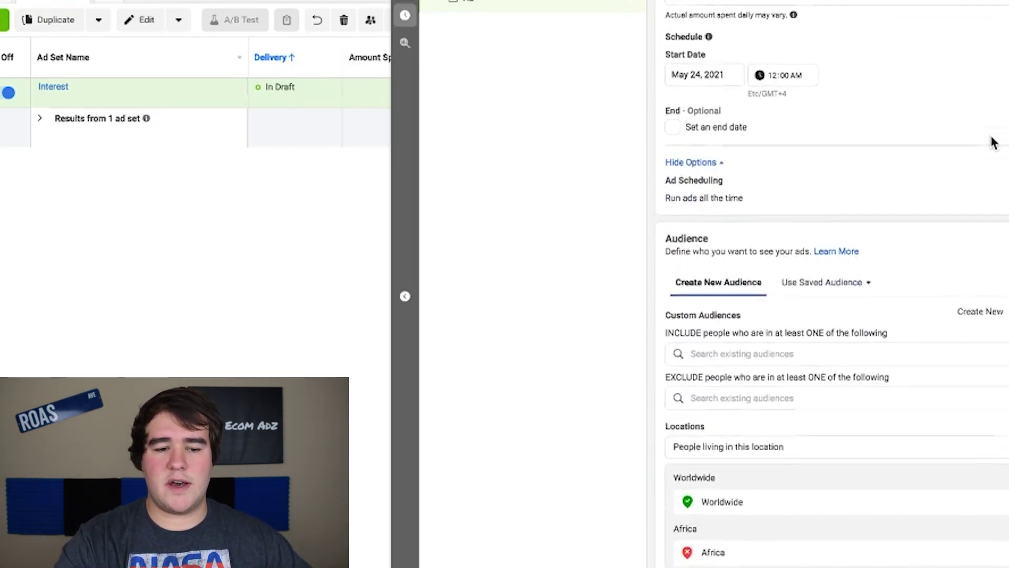
scroll(993, 142, "down", 10)
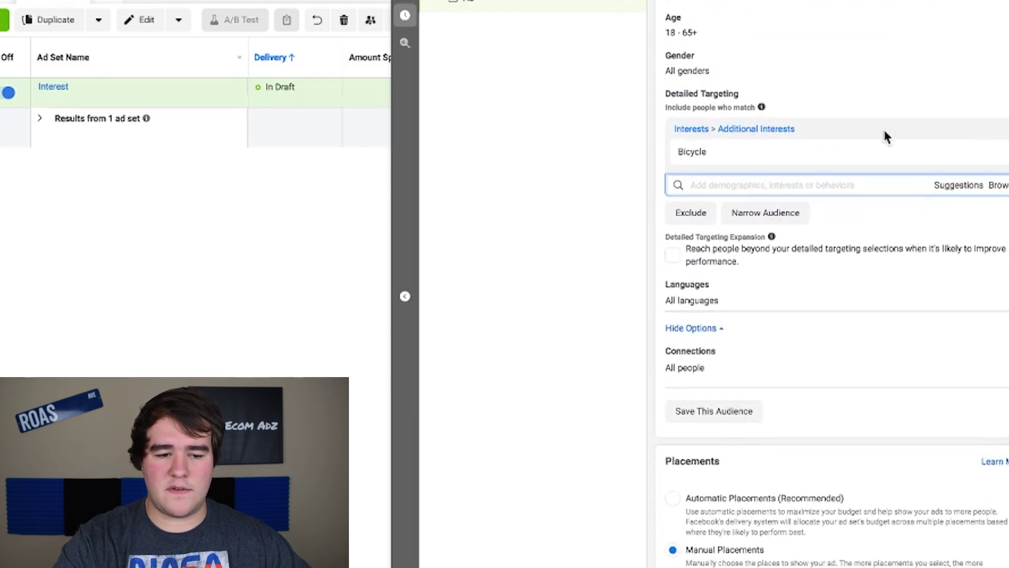
scroll(920, 368, "down", 5)
scroll(933, 386, "down", 10)
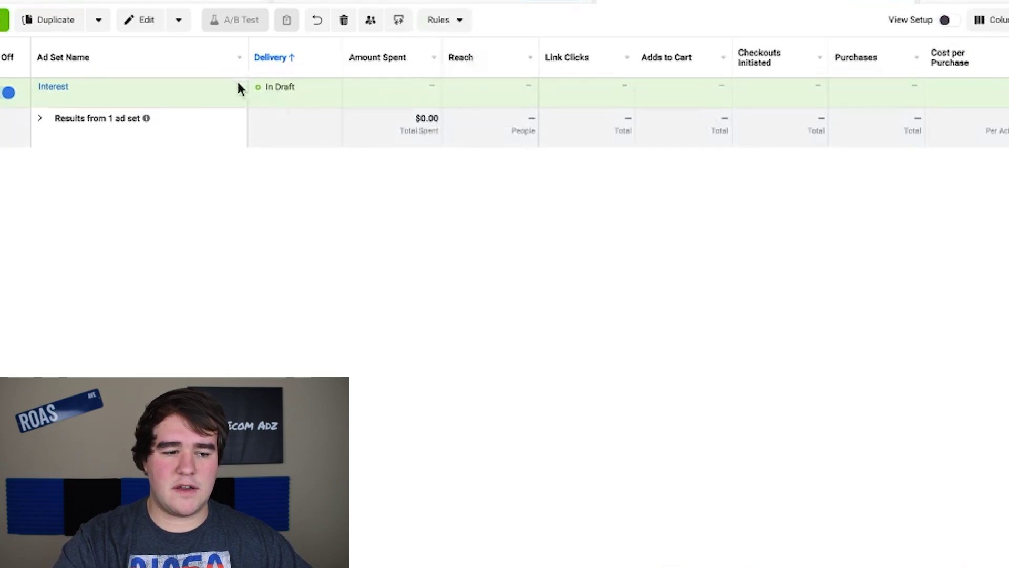
- Duplicate the Interest ad set into the original campaign with 6 copies
left_click(165, 100)
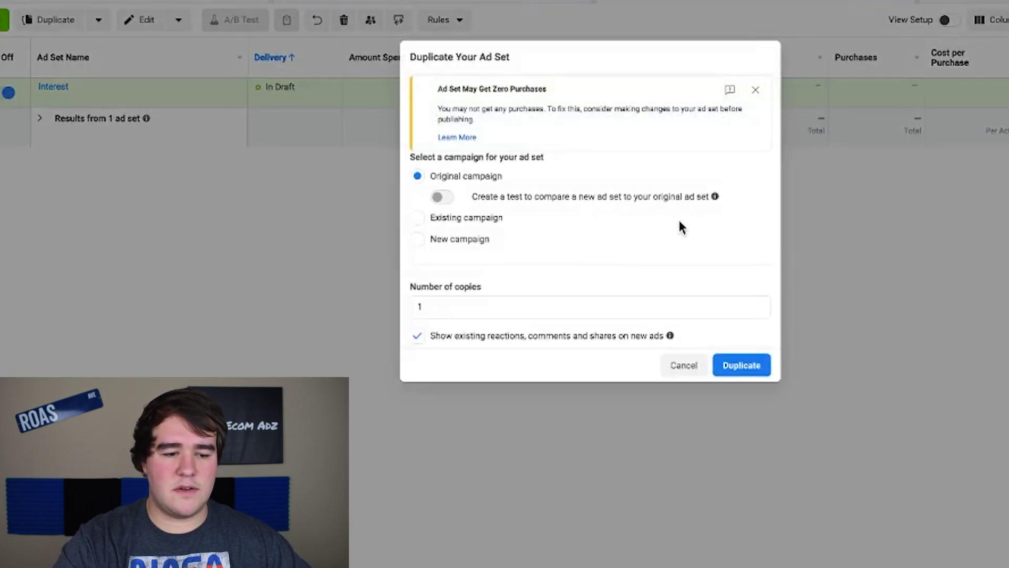
left_click(438, 307)
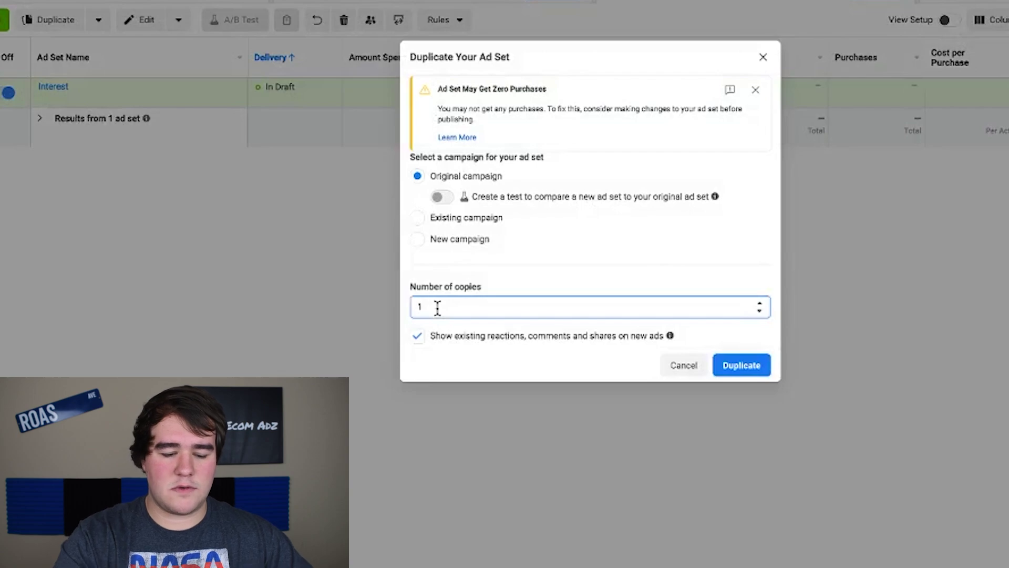
key("BackSpace")
type("6")
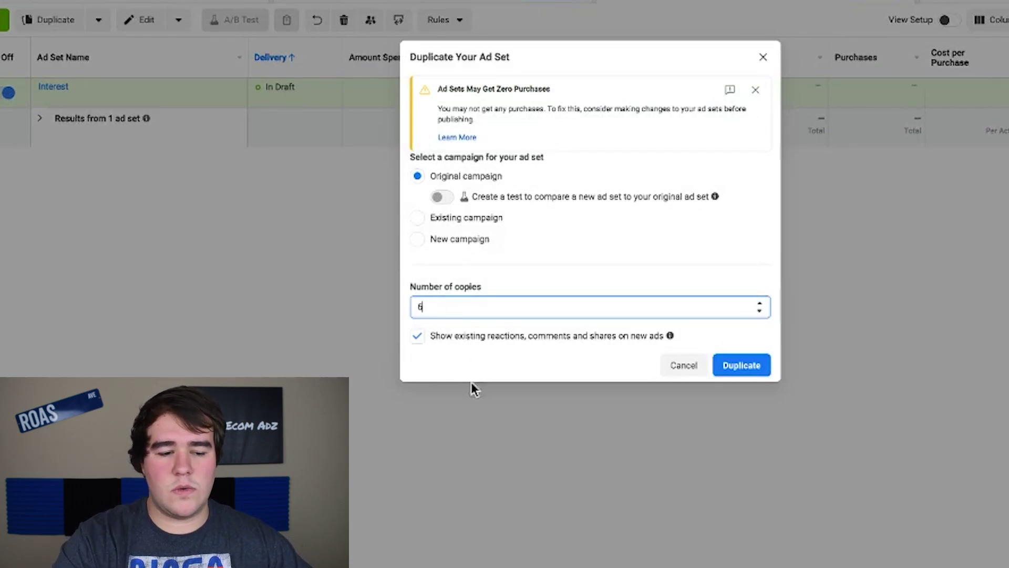
left_click(525, 372)
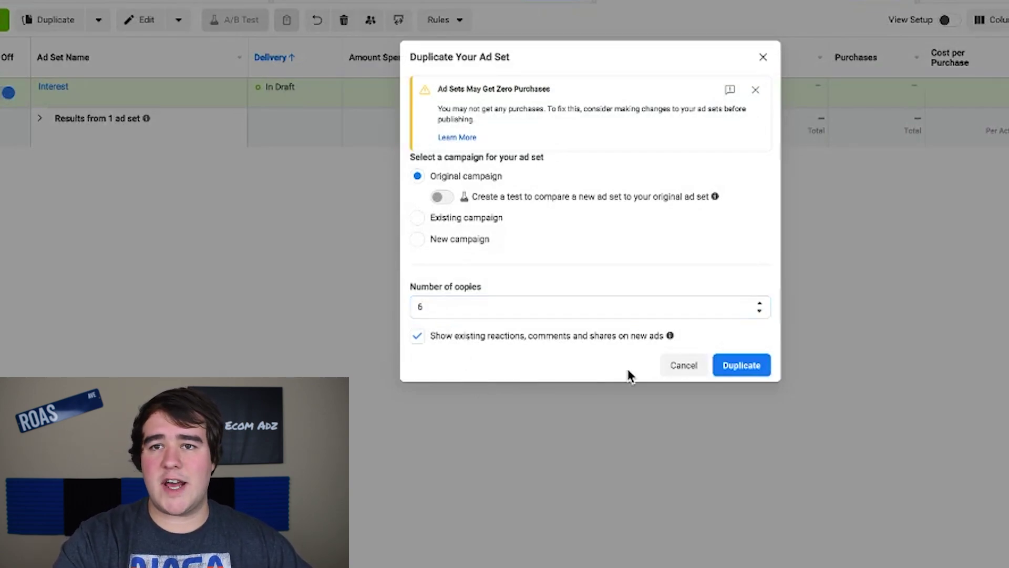
left_click(743, 365)
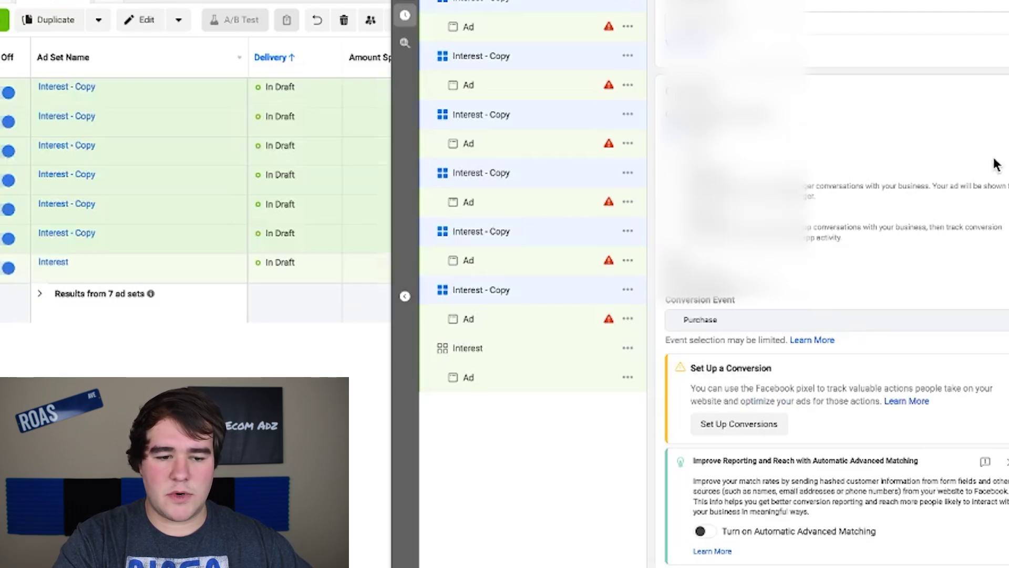
- Check the suggested detailed-targeting interests and rename the first copied ad set to 'Cycling'
scroll(992, 210, "down", 1)
scroll(988, 207, "down", 20)
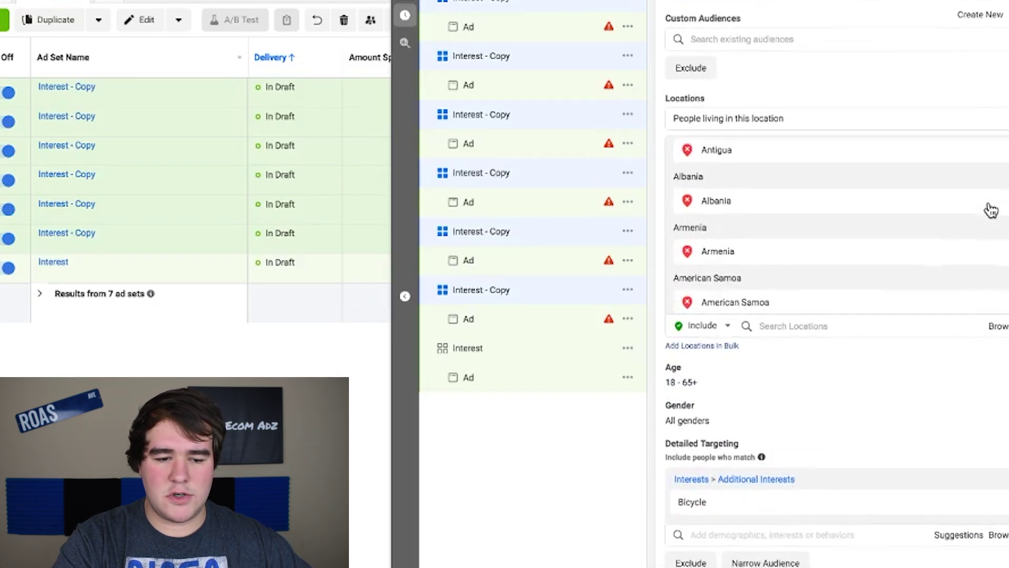
scroll(994, 368, "down", 6)
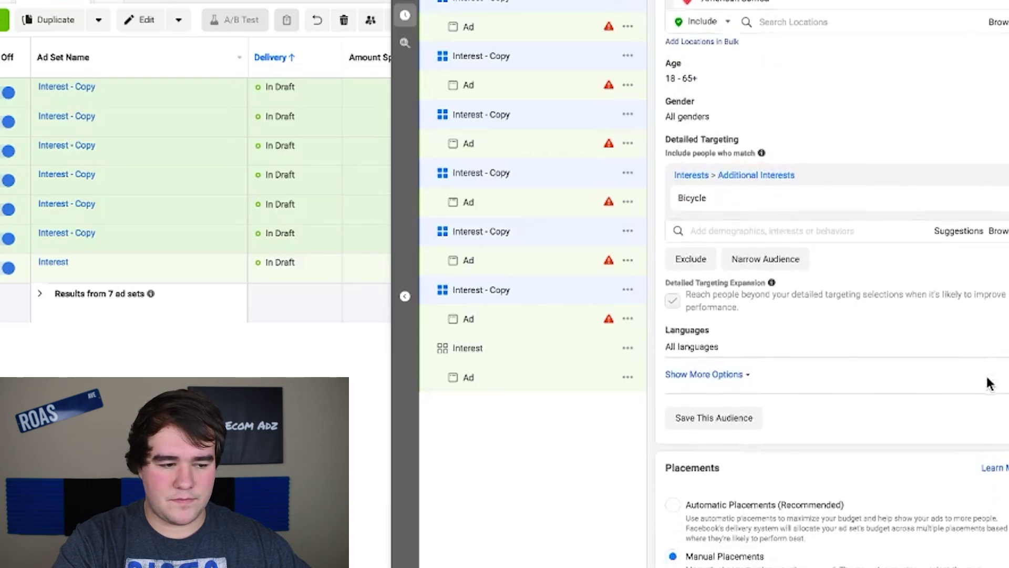
left_click(954, 222)
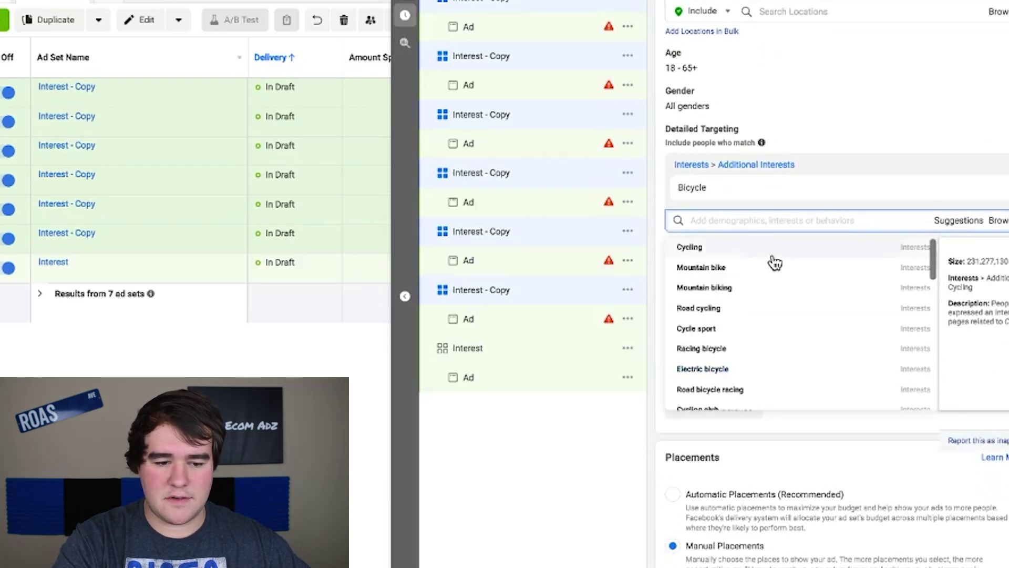
scroll(740, 259, "up", 15)
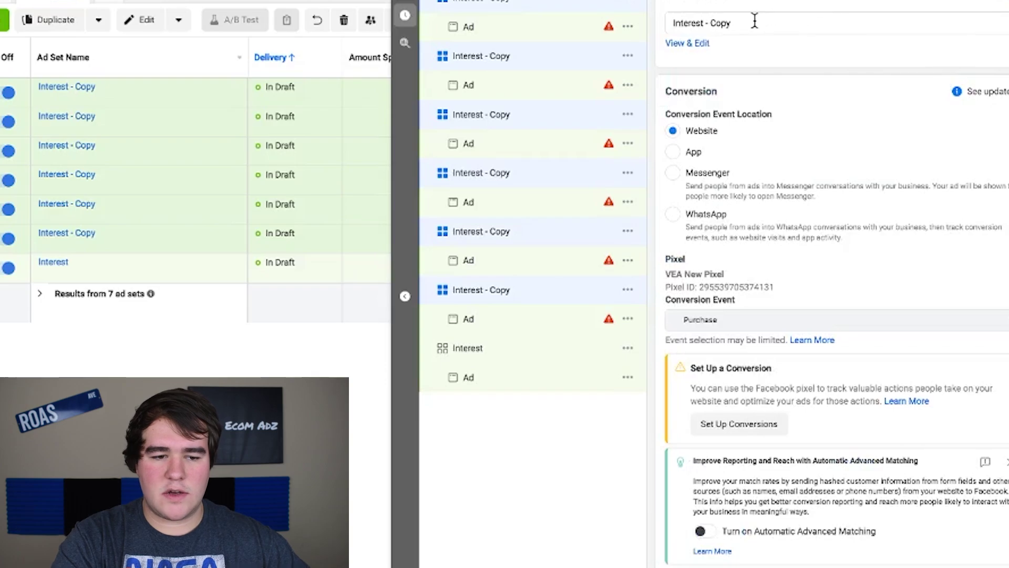
triple_click(755, 22)
type("Cycling")
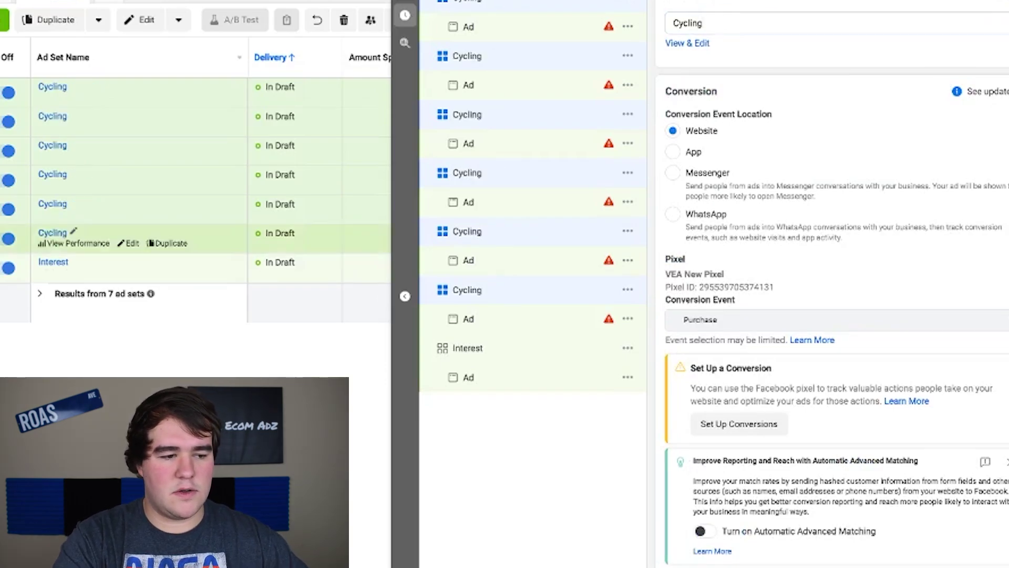
scroll(1004, 233, "down", 15)
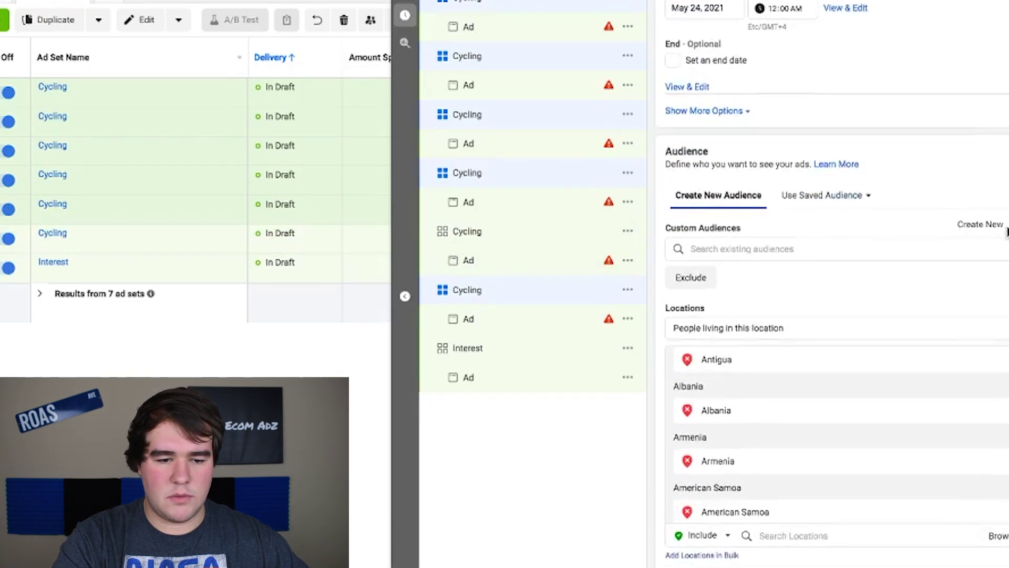
scroll(1005, 233, "down", 3)
scroll(950, 367, "down", 5)
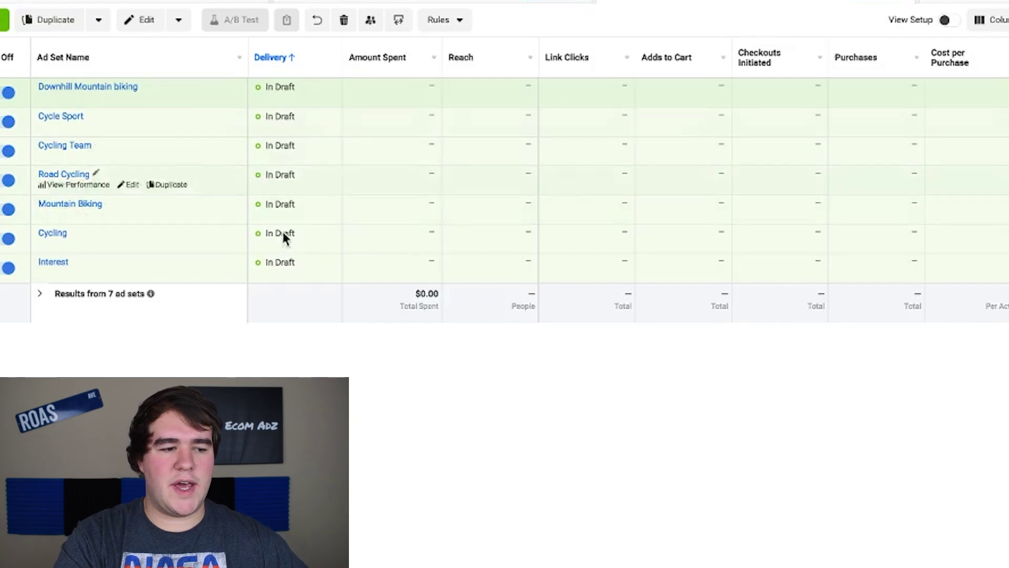
- Change the original ad set's name from 'Interest' to 'Bicycle' and close the side panel
left_click(133, 272)
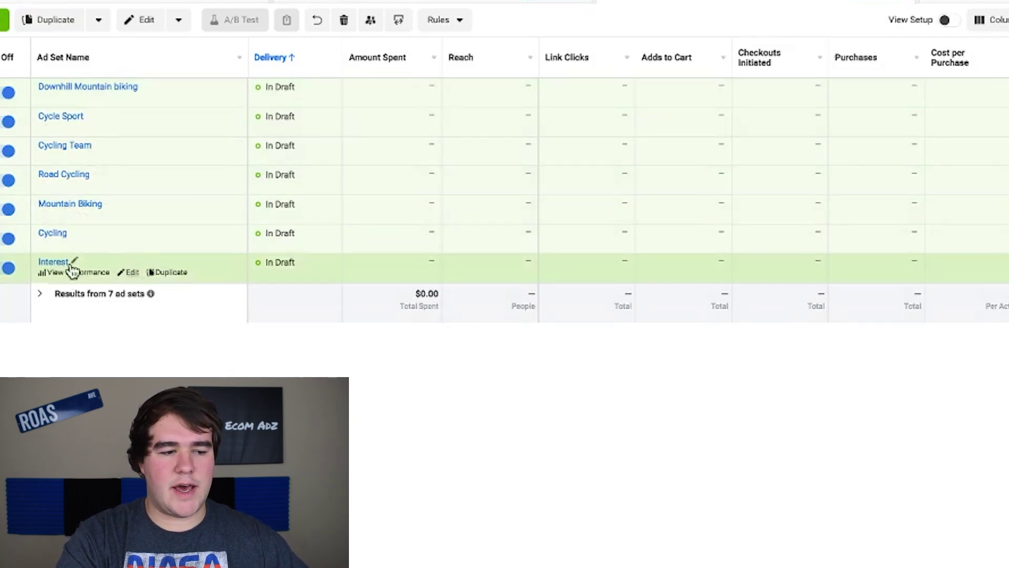
scroll(959, 251, "down", 20)
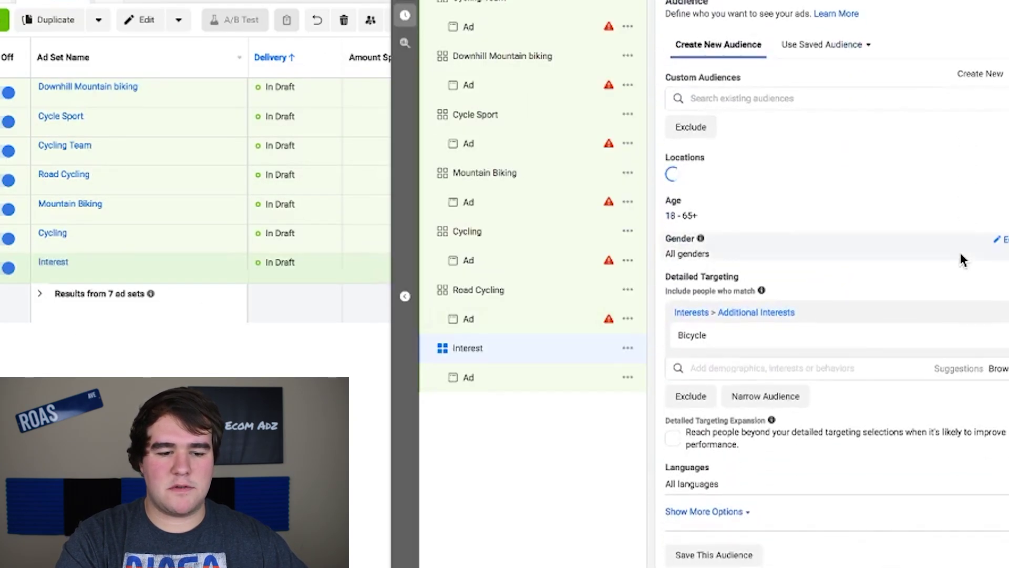
scroll(959, 250, "up", 20)
double_click(721, 21)
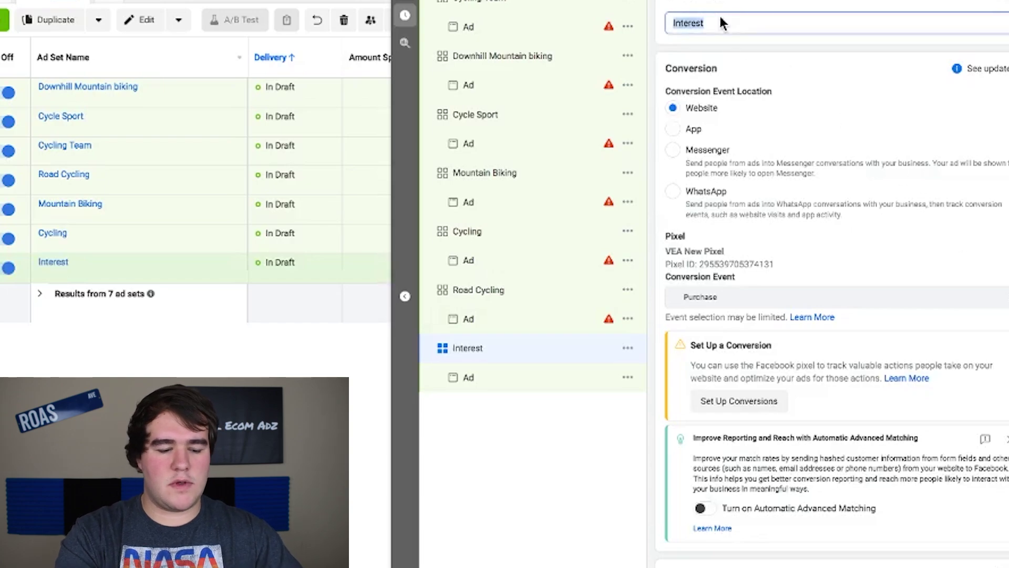
type("Bicycle")
left_click(361, 189)
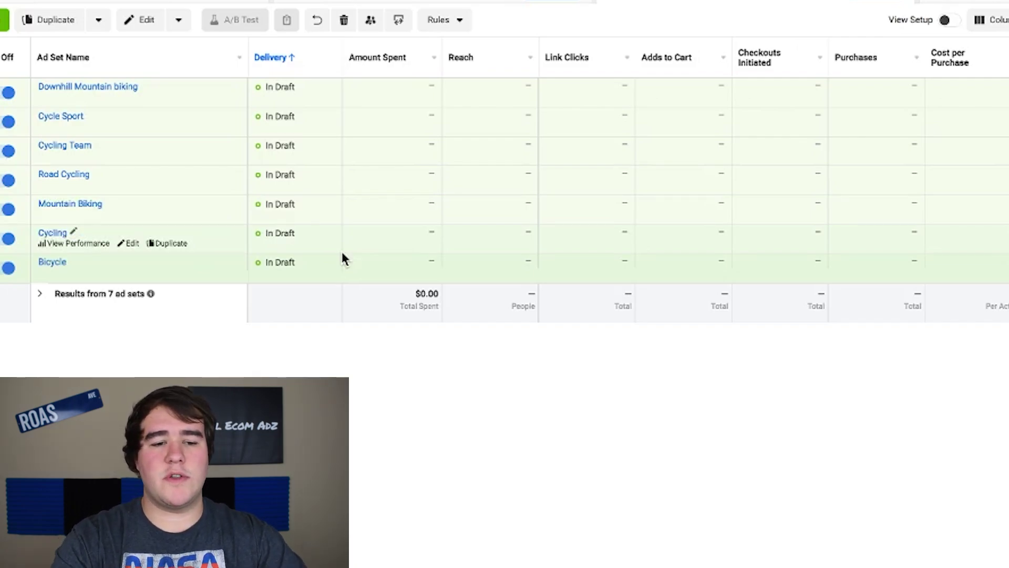
- Check the seven ads and the ad sets, then return to the Campaigns list showing Product Name
left_click(953, 3)
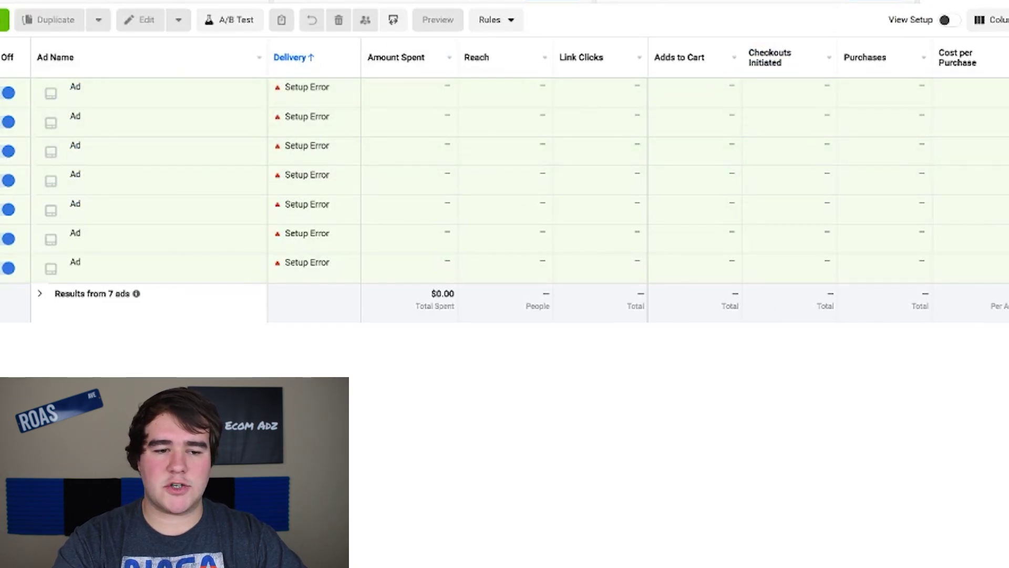
left_click(642, 1)
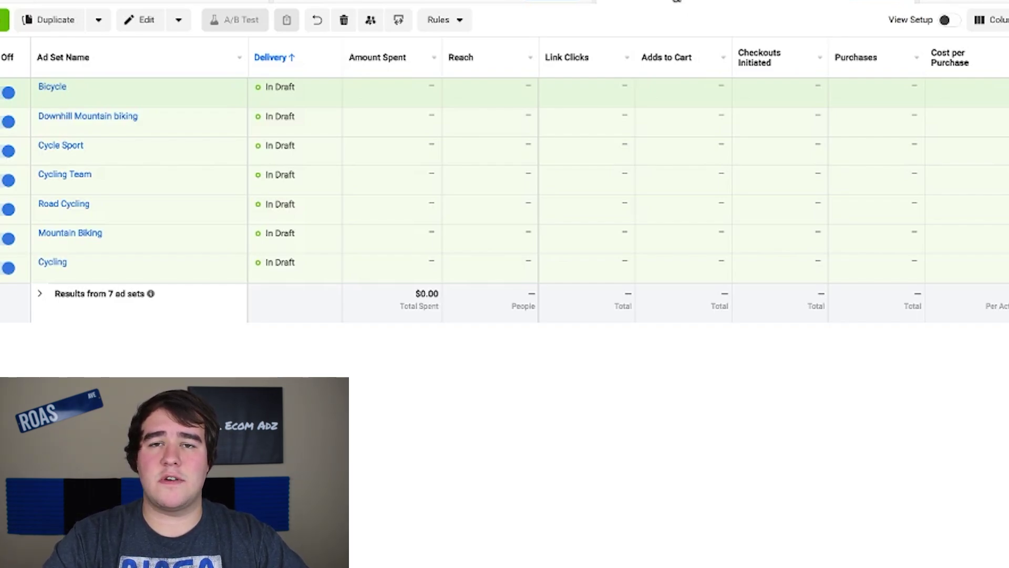
left_click(479, 3)
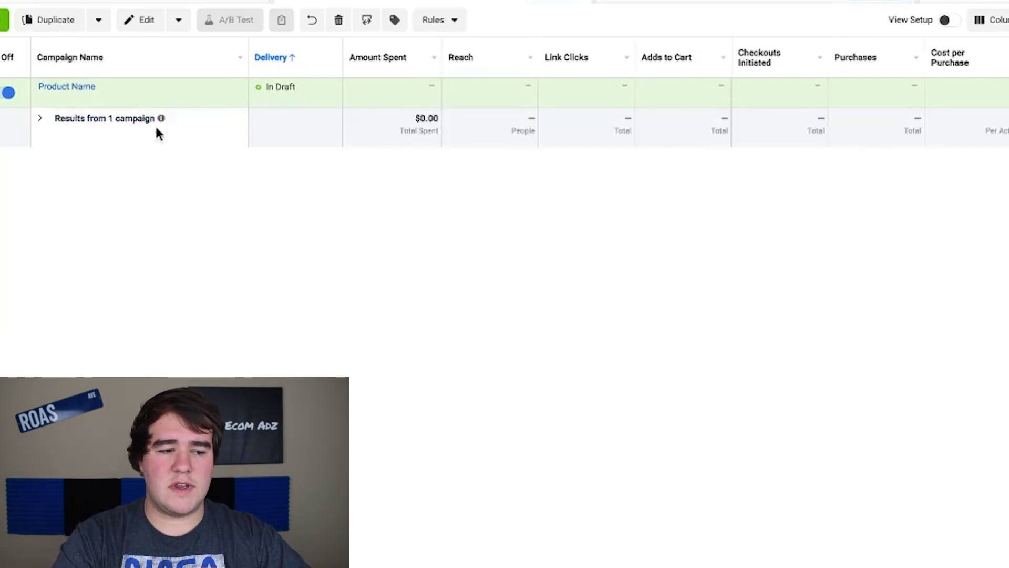
- Edit the Product Name campaign, switch Campaign Budget Optimization on and set a $35.00 daily budget
mouse_move(124, 99)
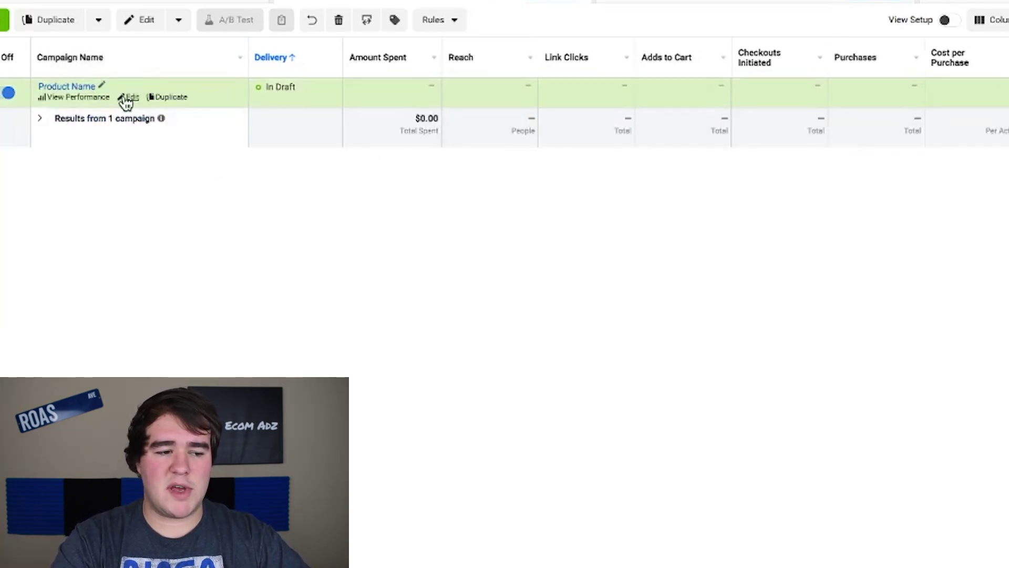
left_click(646, 4)
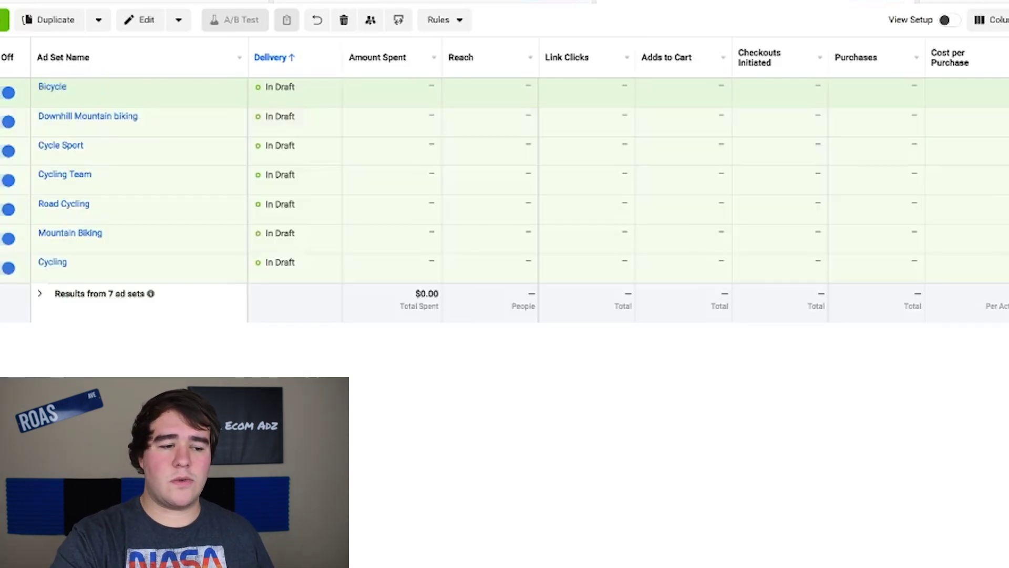
left_click(481, 3)
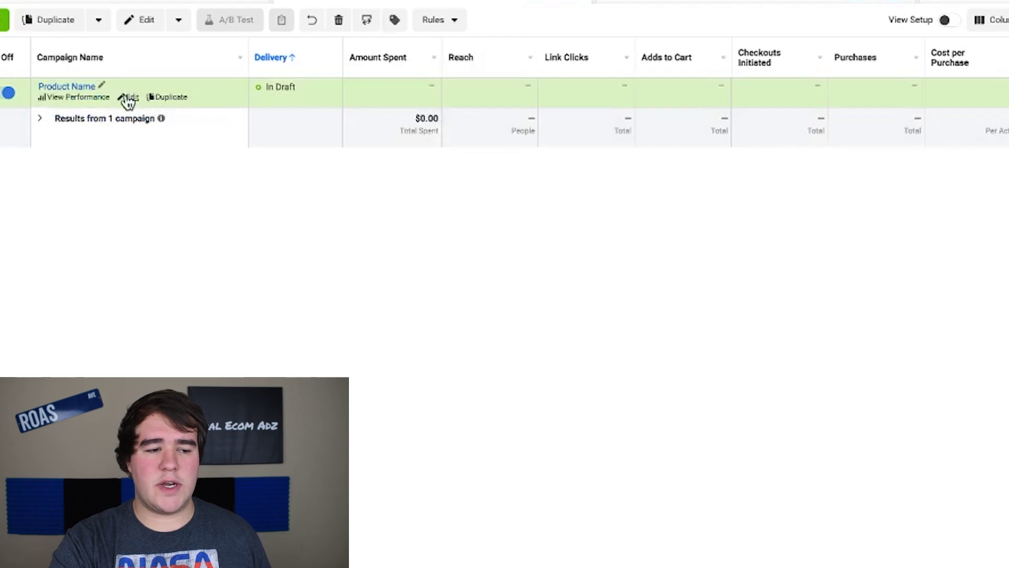
left_click(127, 99)
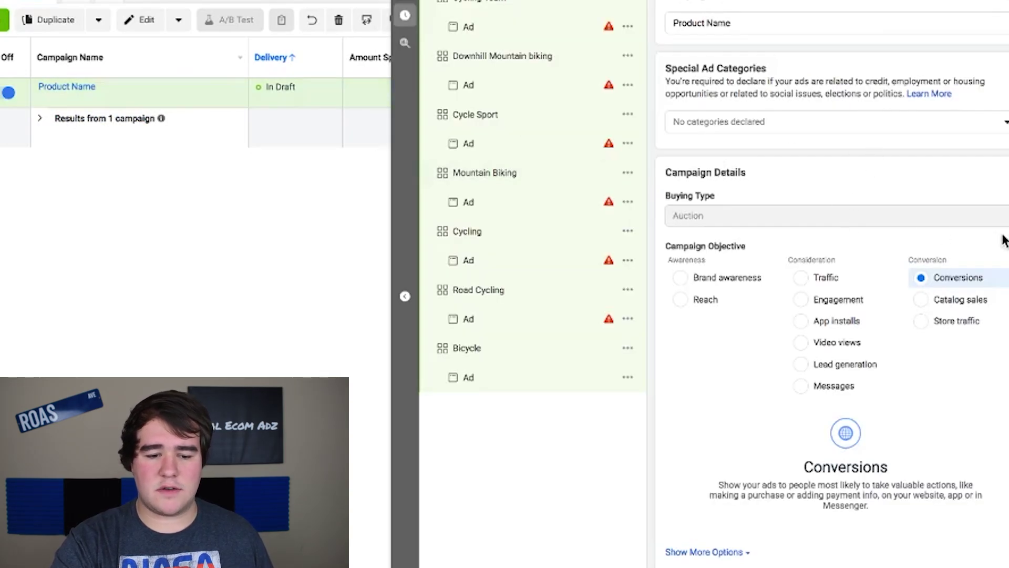
scroll(1001, 236, "down", 5)
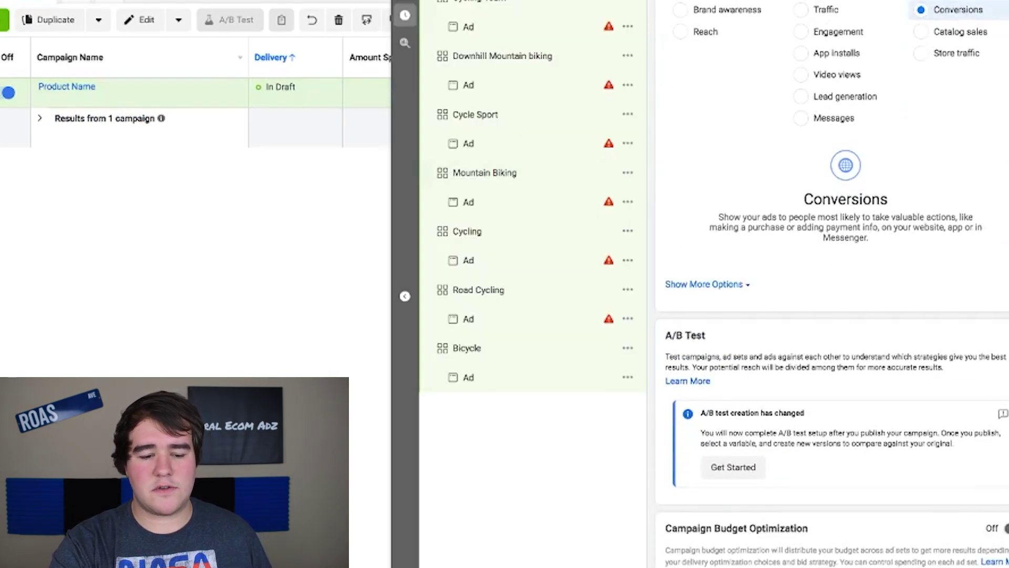
left_click(1004, 528)
scroll(976, 502, "down", 2)
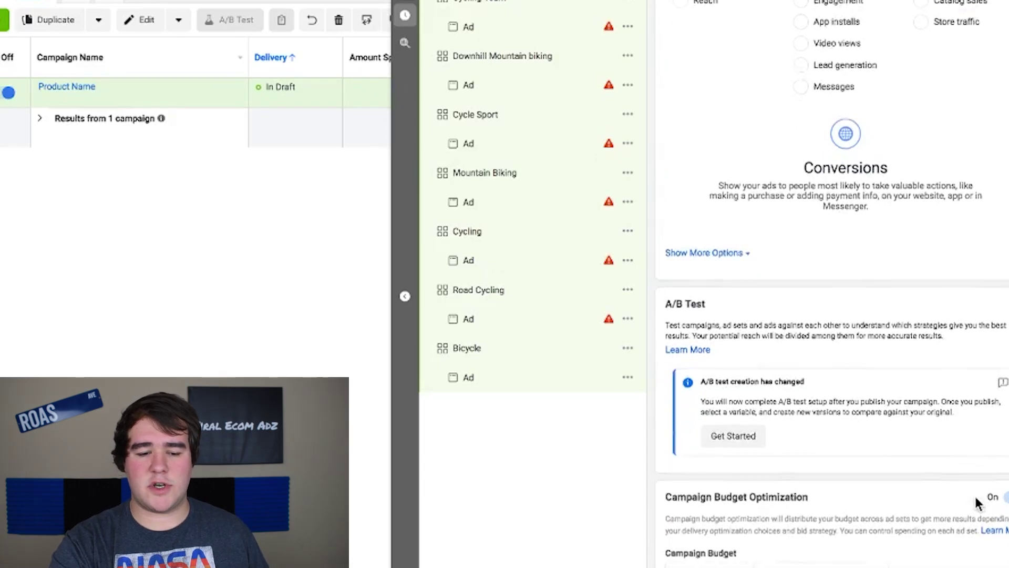
left_click_drag(776, 480, 810, 480)
left_click(810, 479)
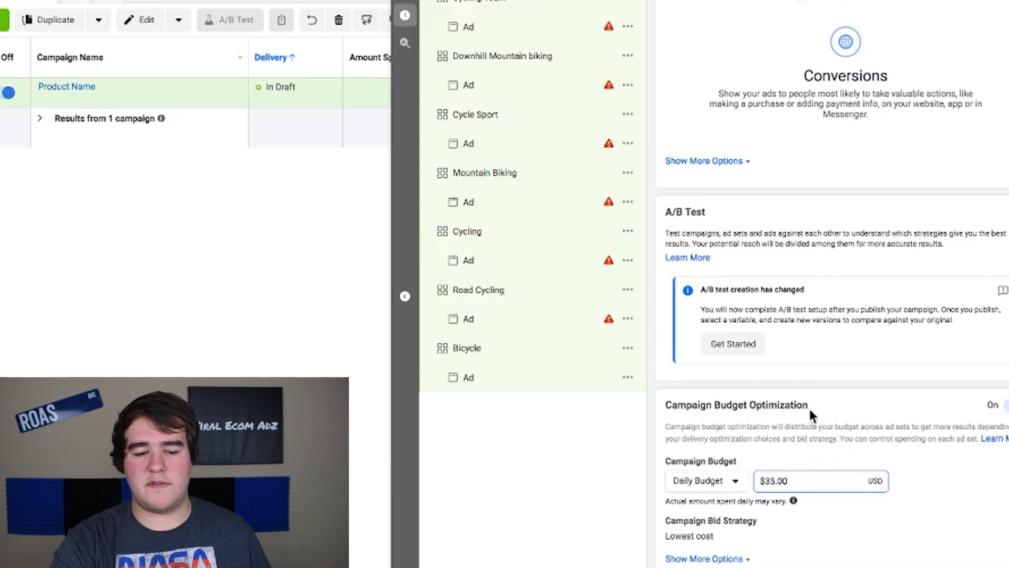
left_click(864, 405)
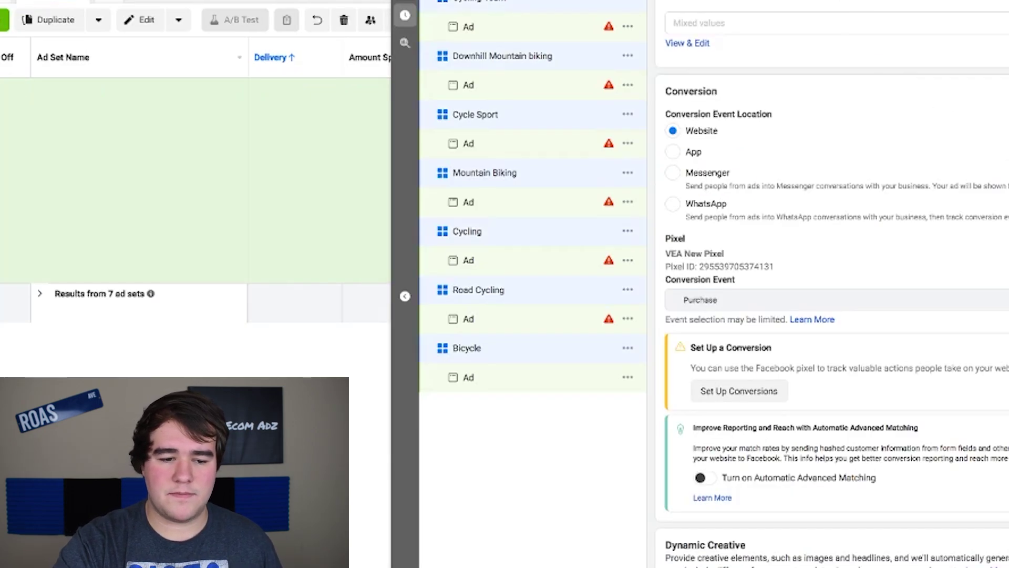
scroll(928, 106, "down", 5)
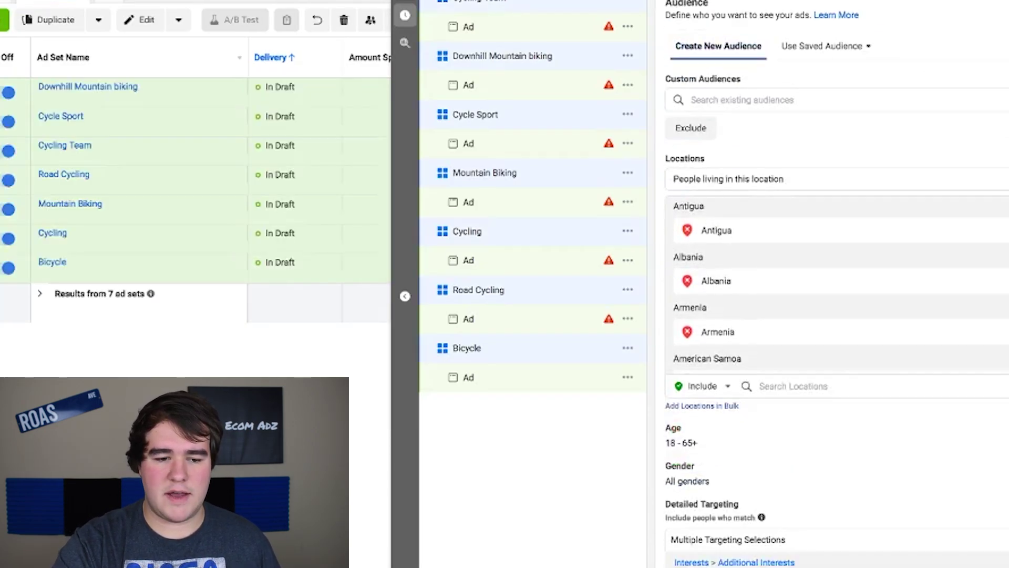
scroll(836, 284, "down", 12)
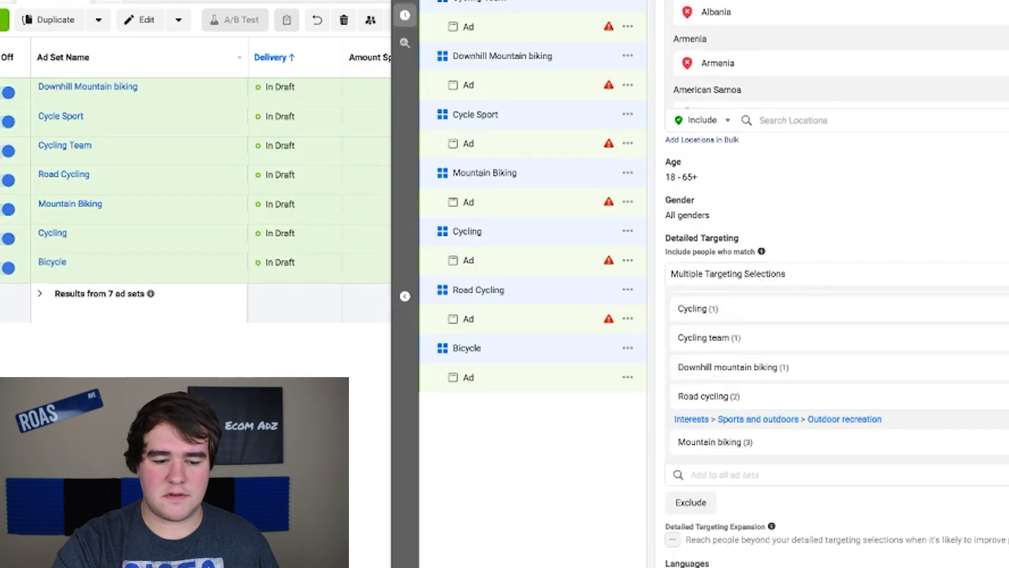
scroll(822, 278, "up", 15)
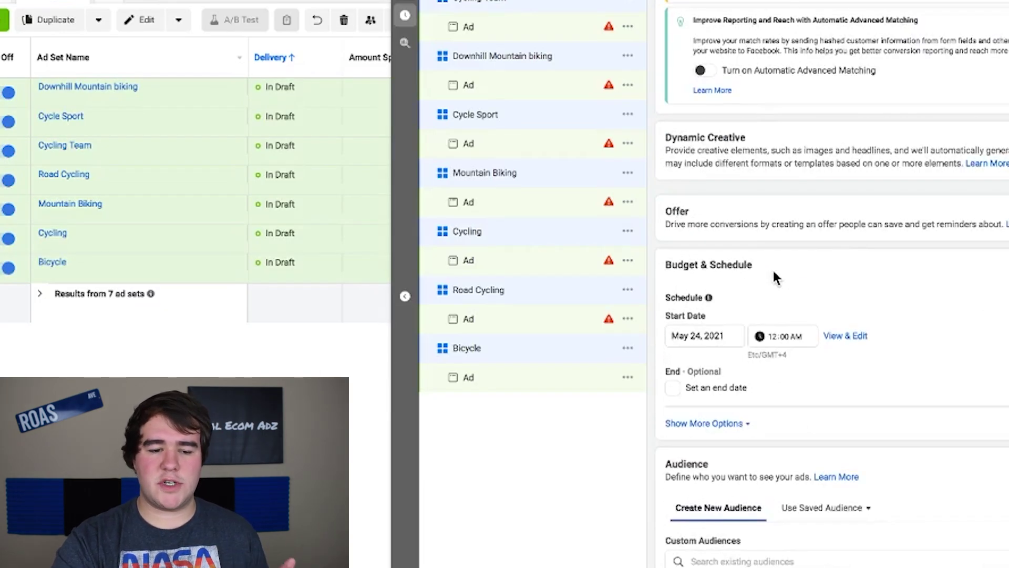
mouse_move(689, 296)
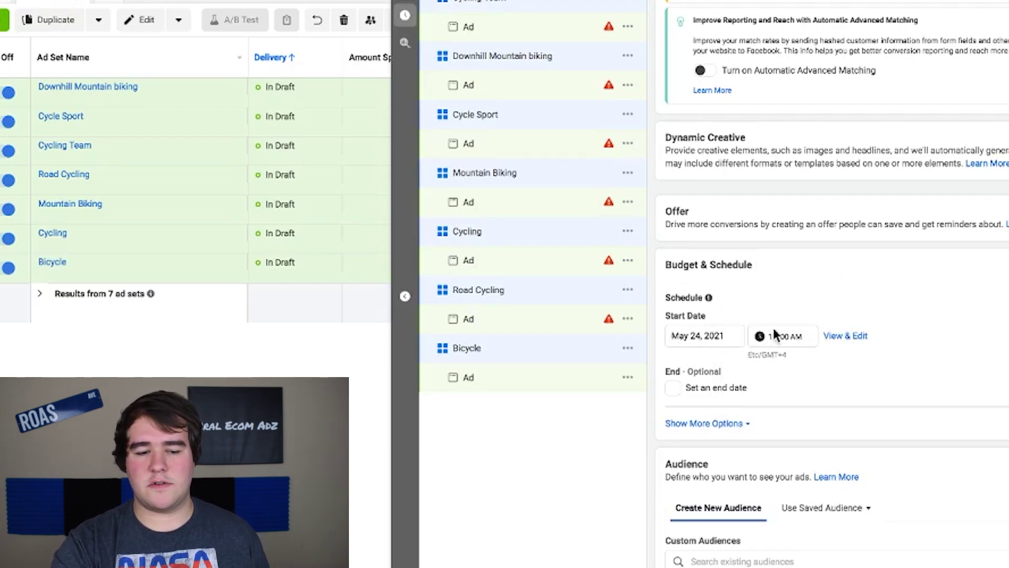
scroll(876, 297, "up", 8)
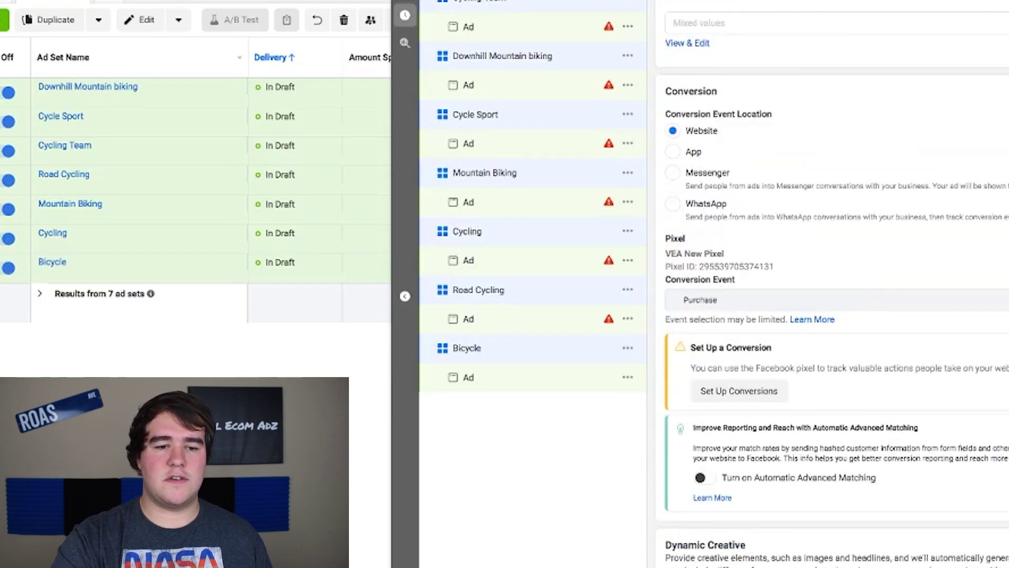